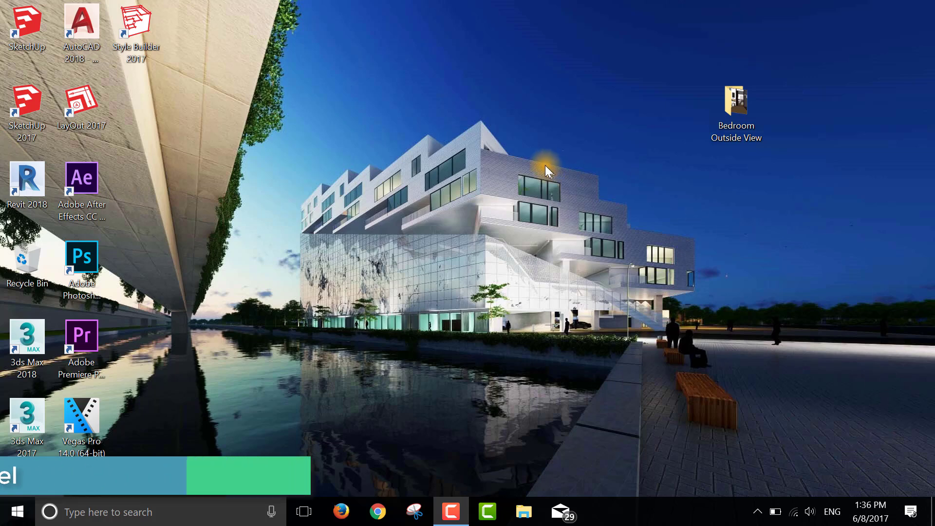
Refresh the desktop twice, then open the Bedroom Outside View folder
right_click(487, 27)
left_click(545, 88)
right_click(419, 64)
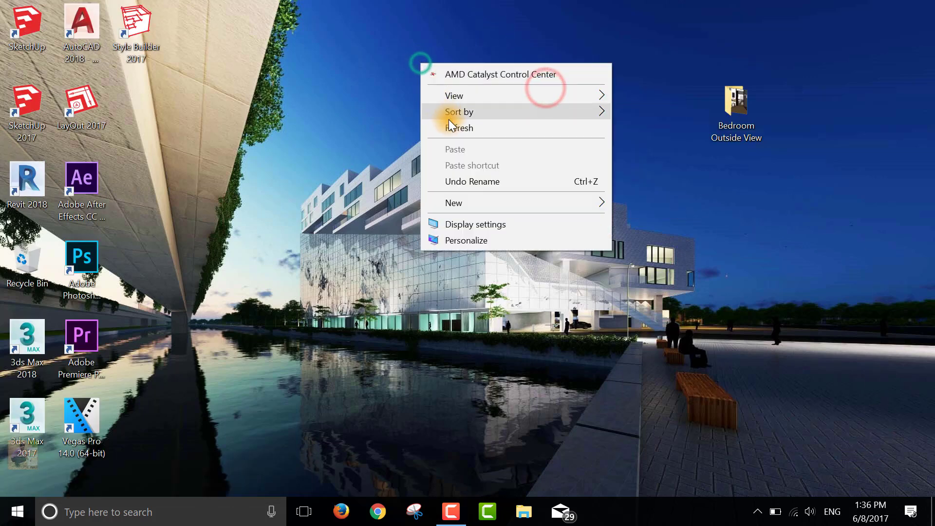
left_click(447, 125)
left_click(731, 110)
double_click(732, 110)
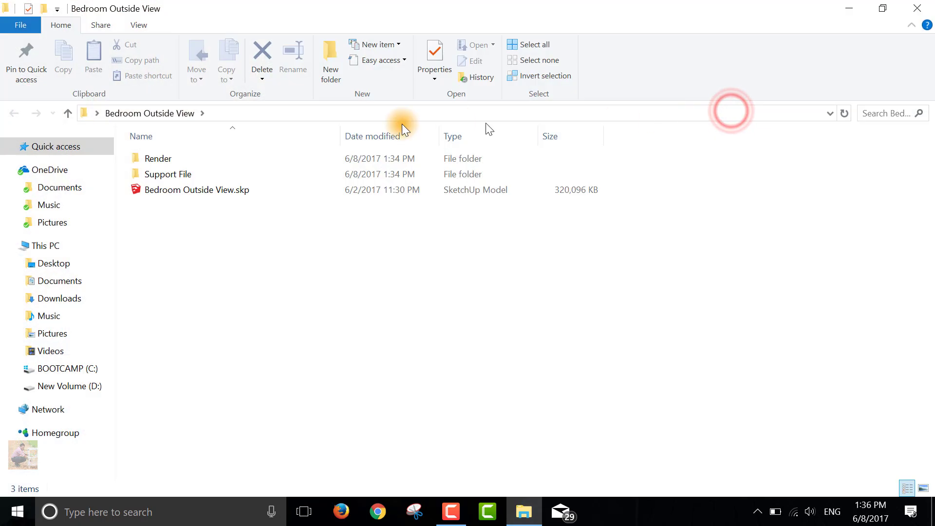
Open Bedroom Outside View.skp and let the model load on Scene 1
left_click(222, 190)
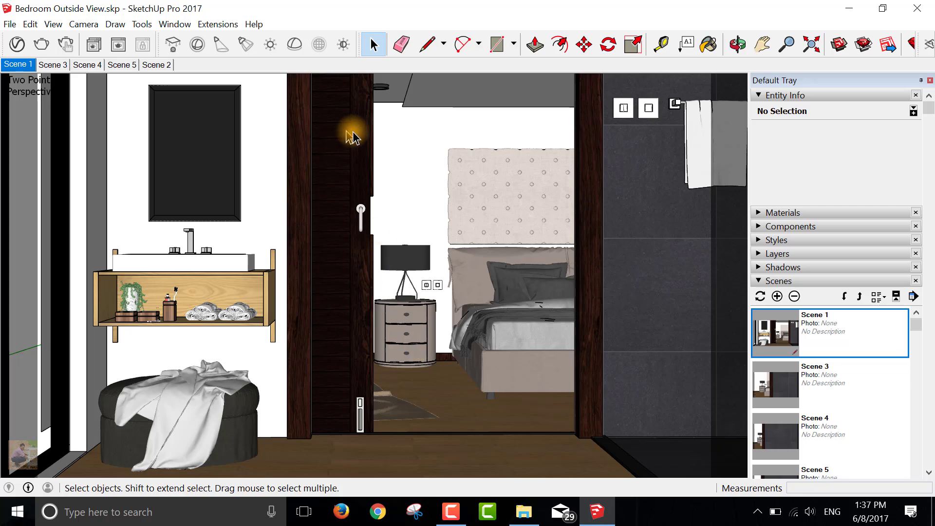
left_click(156, 65)
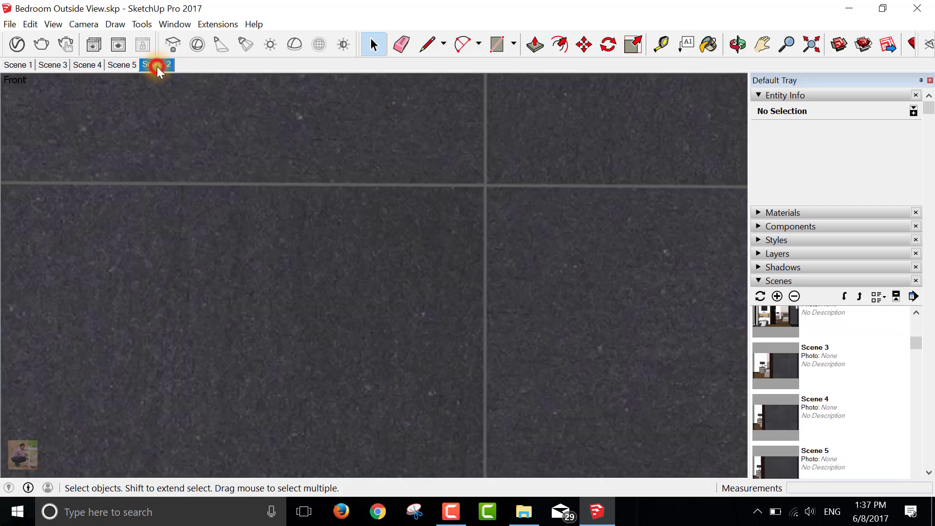
left_click(126, 64)
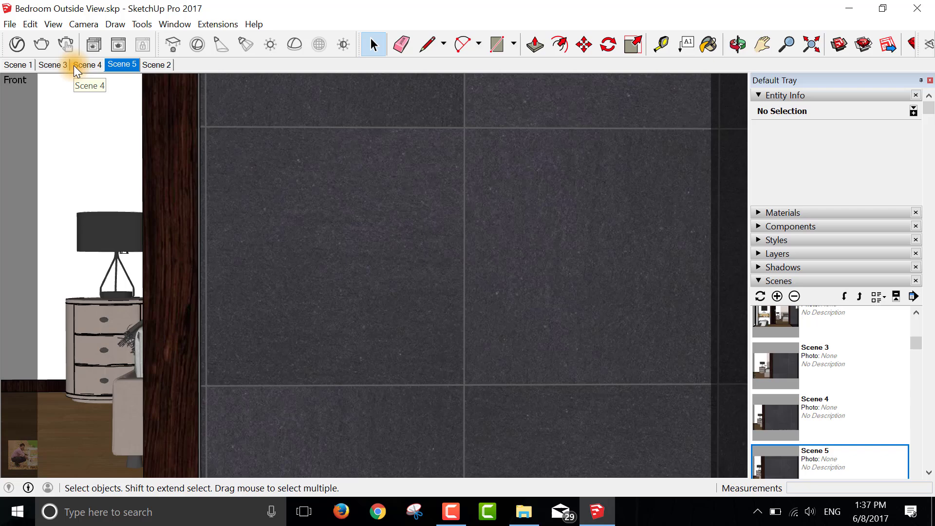
left_click(83, 65)
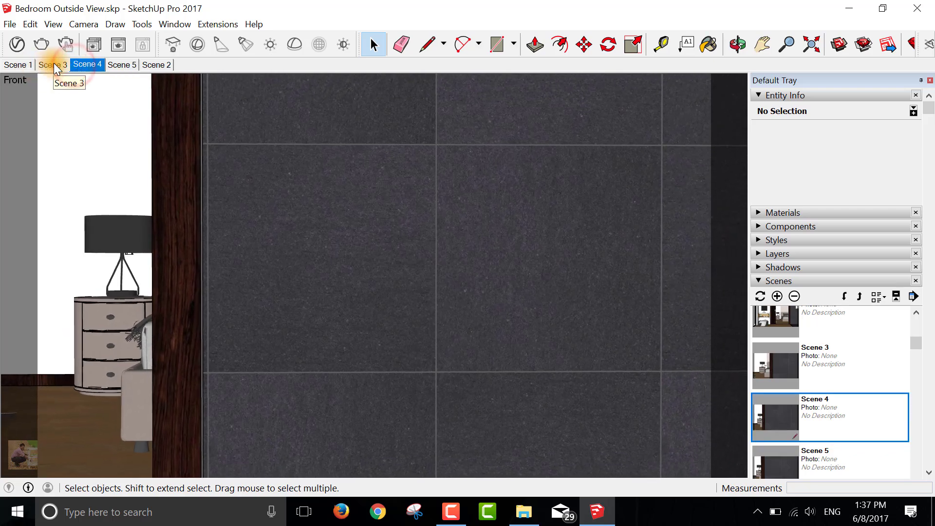
left_click(52, 65)
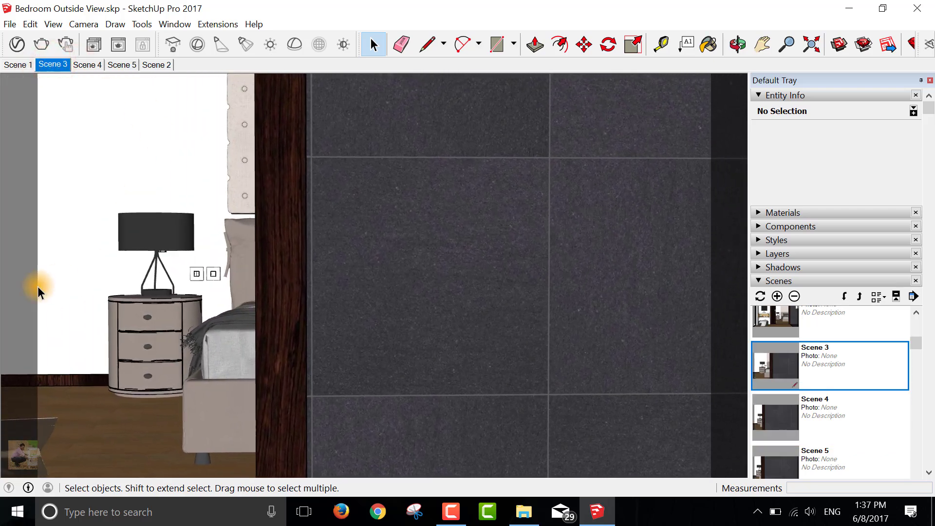
left_click(17, 65)
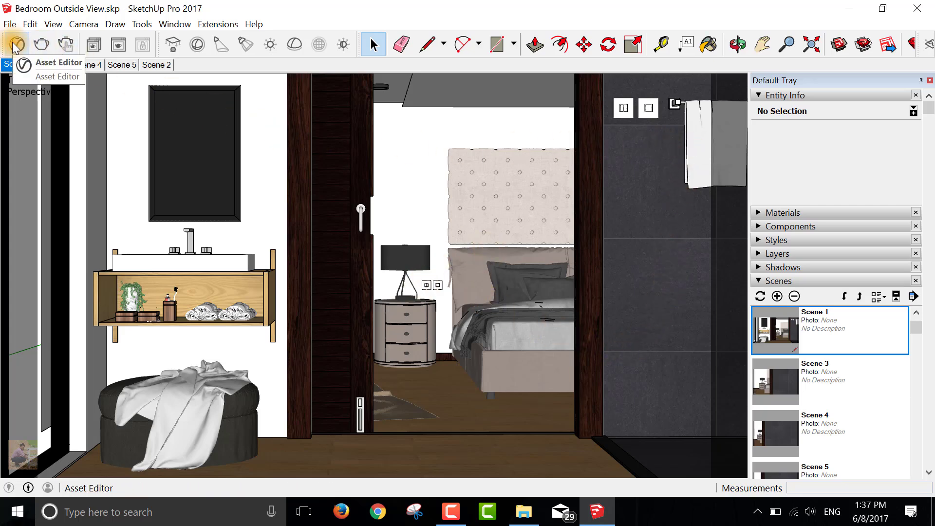
key("o")
mouse_move(437, 250)
left_mouse_down()
mouse_move(513, 336)
mouse_move(507, 253)
mouse_move(549, 225)
mouse_move(524, 223)
mouse_move(531, 255)
mouse_move(542, 258)
mouse_move(518, 259)
left_mouse_up()
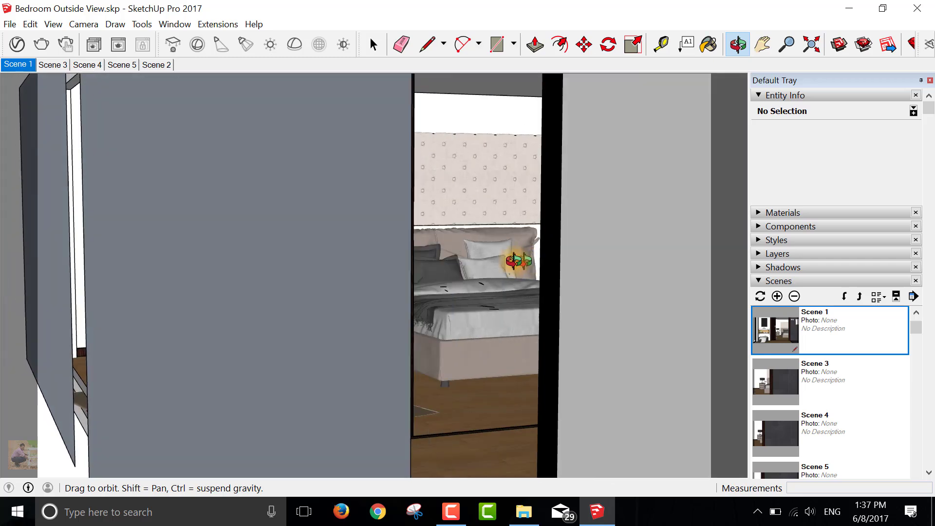
key("space")
middle_click_drag(503, 269, 418, 255)
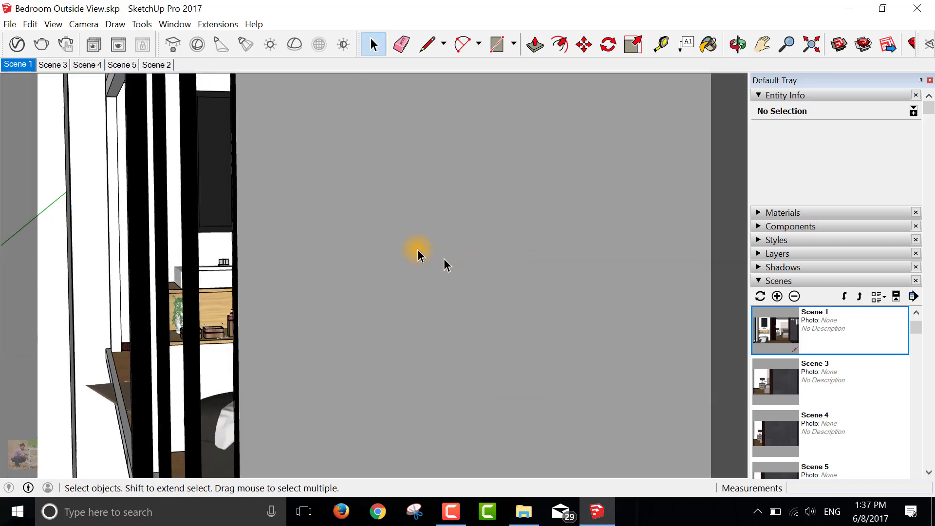
left_click(18, 64)
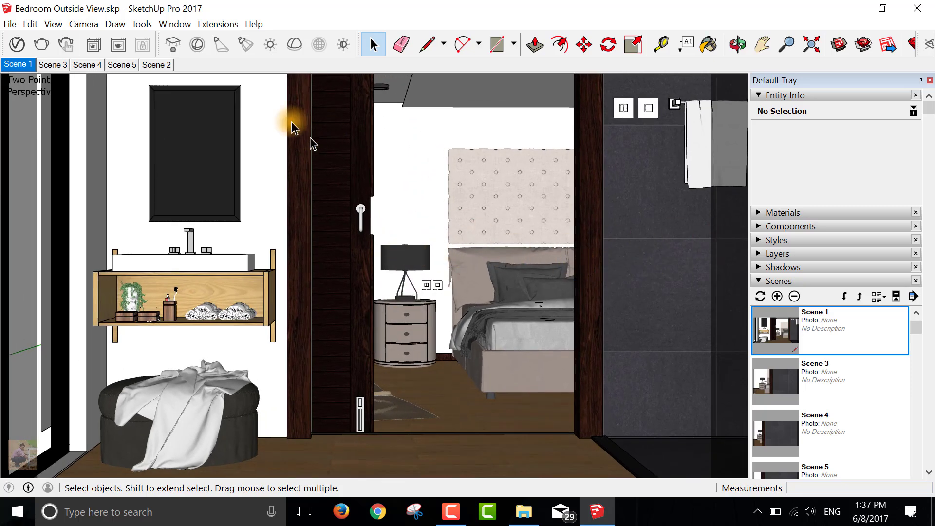
Open the V-Ray Asset Editor, which lists the scene's materials
left_click(15, 48)
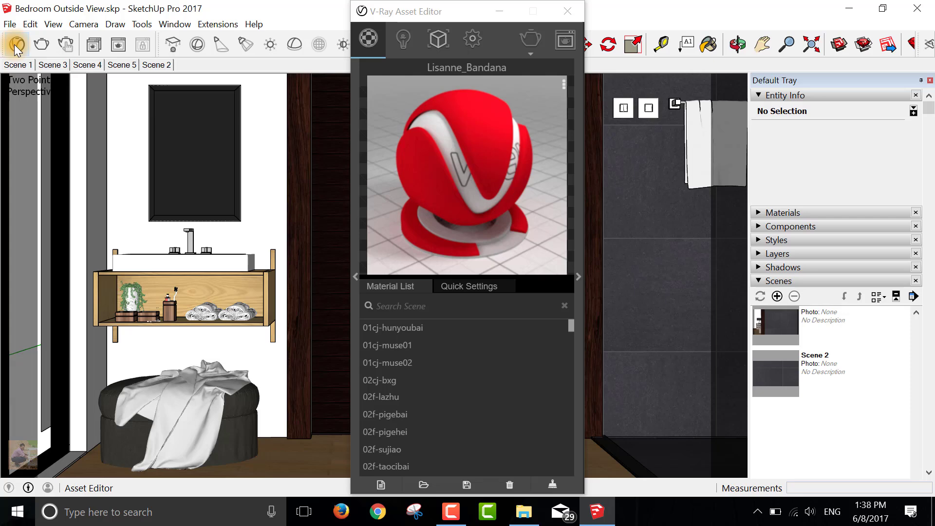
Turn on interactive rendering, expand Camera and Render Output, and set image width to 3825
left_click(471, 39)
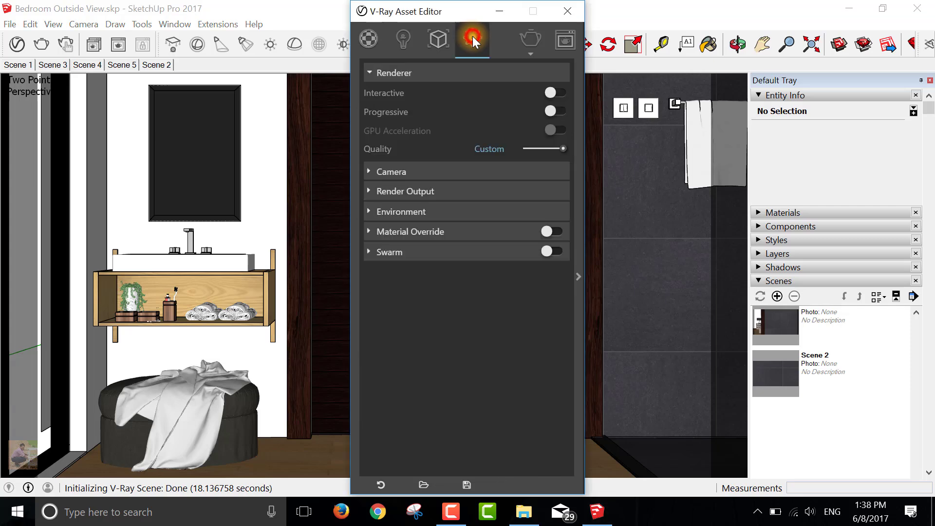
left_click(554, 92)
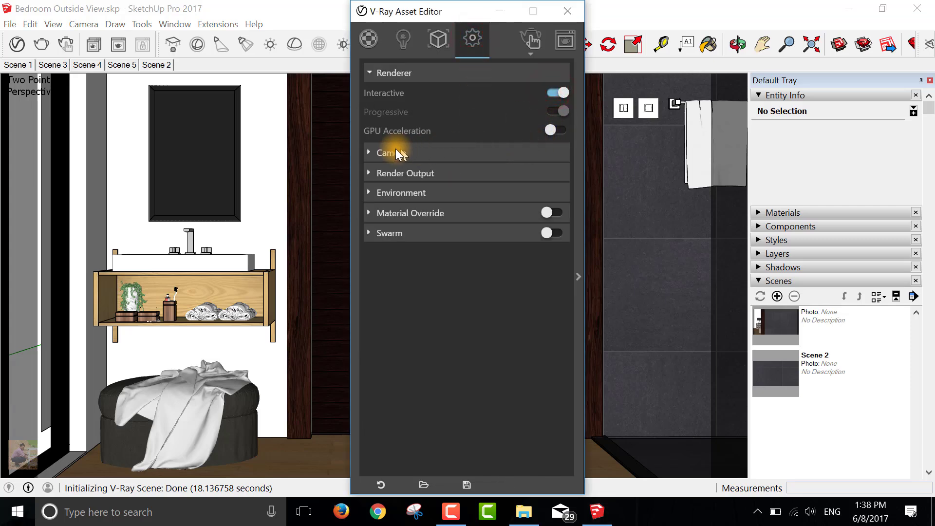
left_click(370, 151)
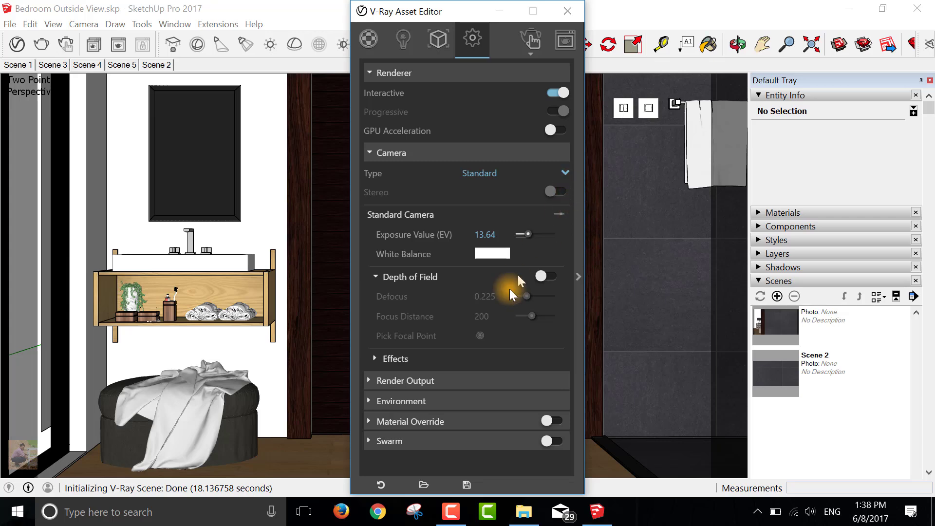
left_click(374, 360)
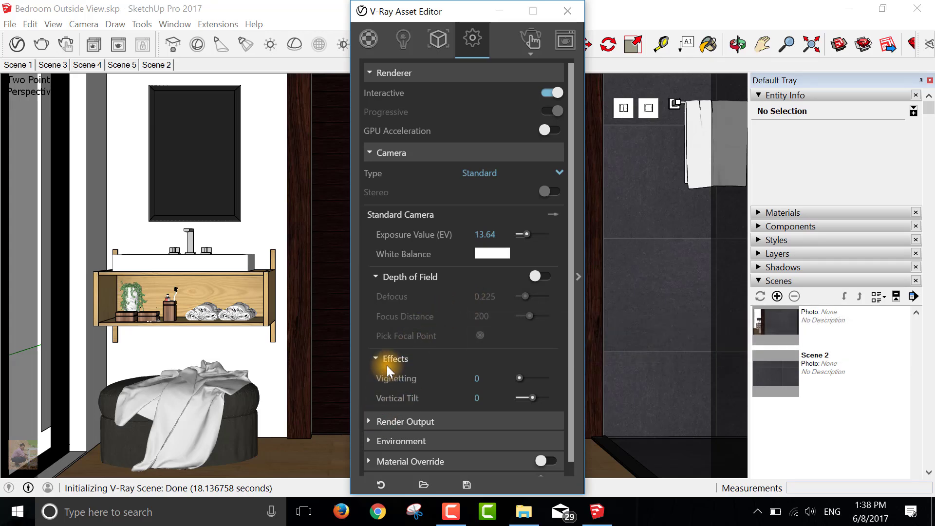
left_click(370, 421)
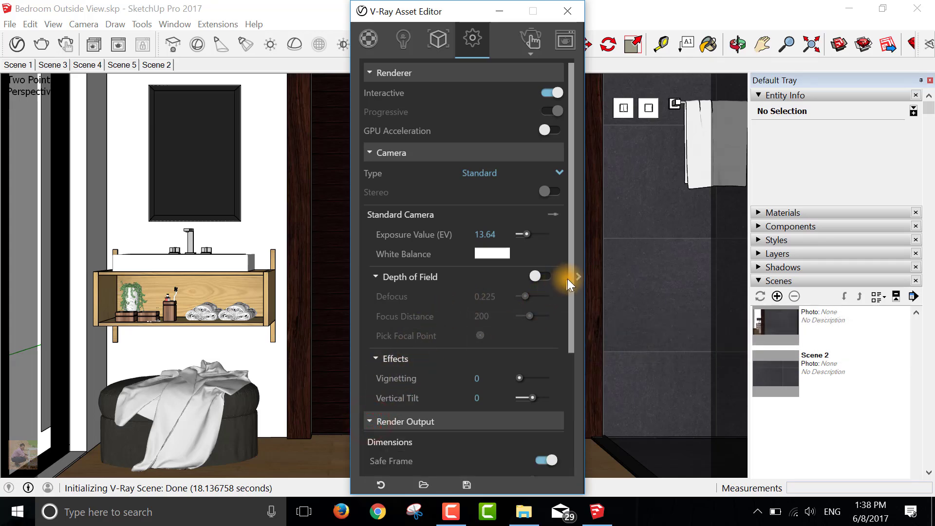
left_click_drag(575, 288, 568, 417)
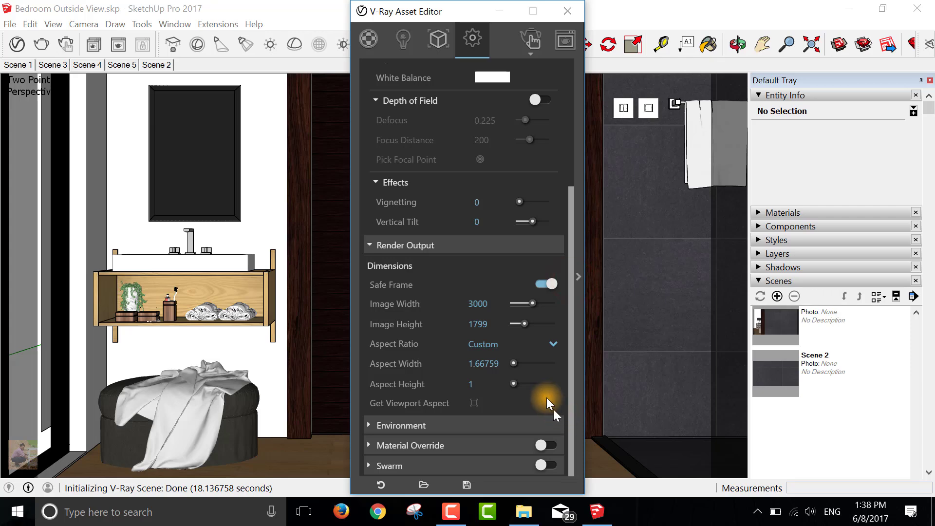
left_click_drag(536, 309, 539, 303)
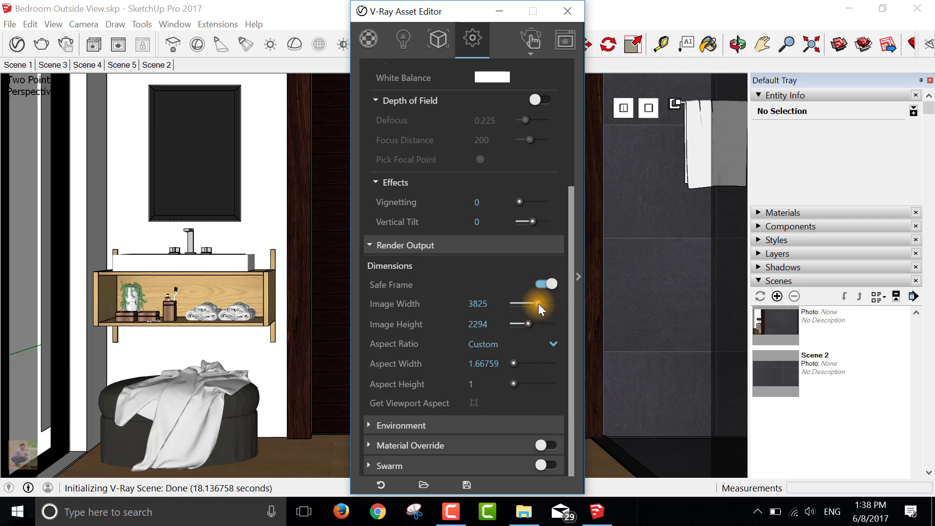
Expand the Environment, Environment Overrides, Aerial Perspective and Material Override rollouts
left_click(370, 423)
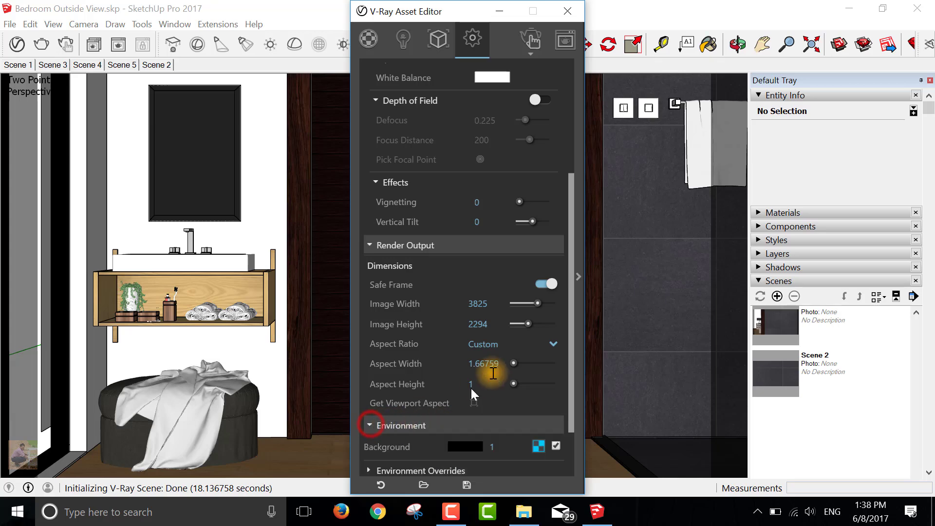
left_click_drag(571, 263, 579, 370)
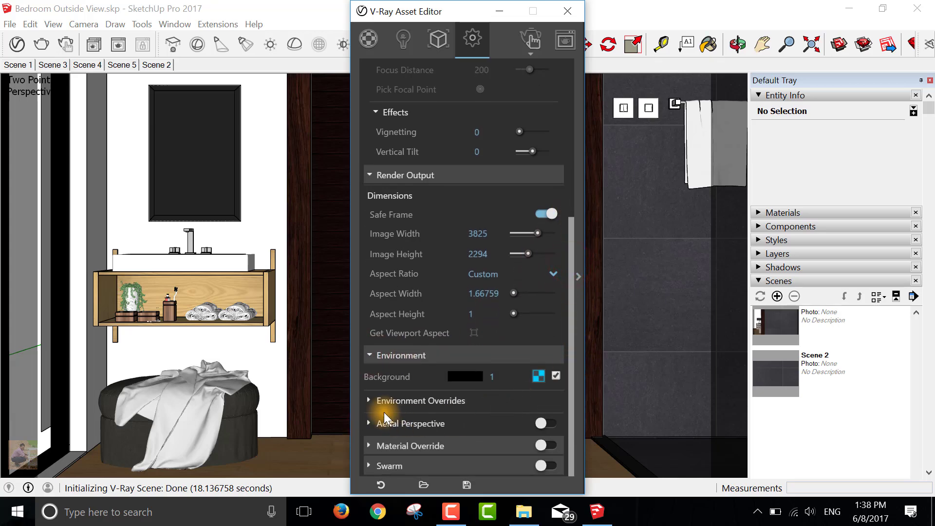
left_click(369, 400)
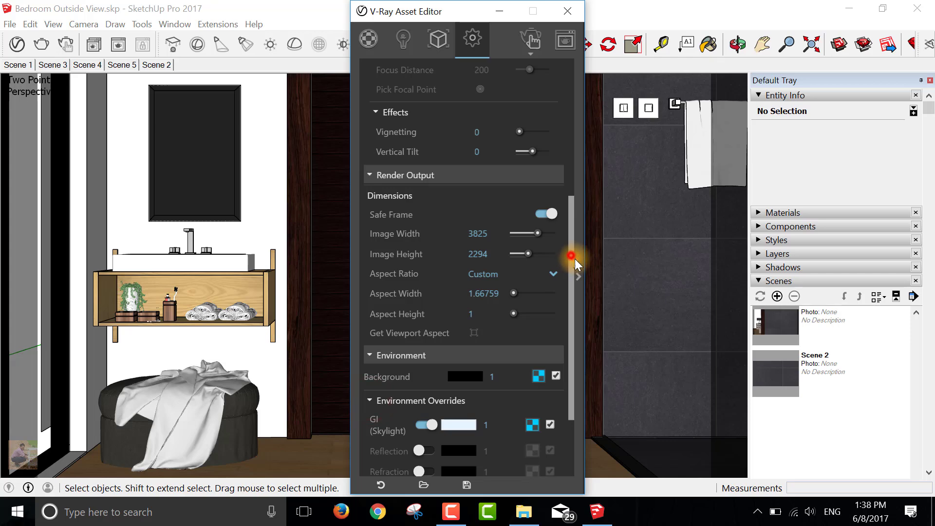
left_click_drag(575, 259, 585, 342)
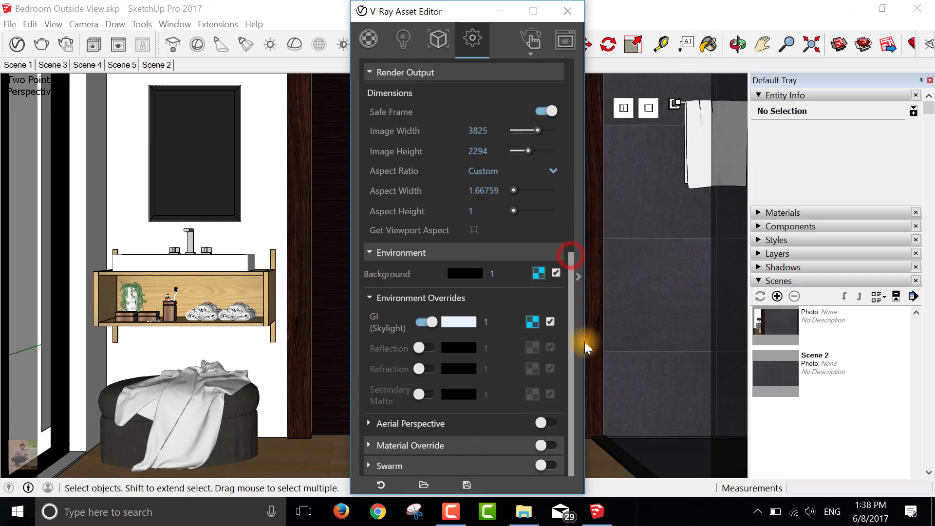
left_click(372, 423)
left_click_drag(569, 293, 566, 386)
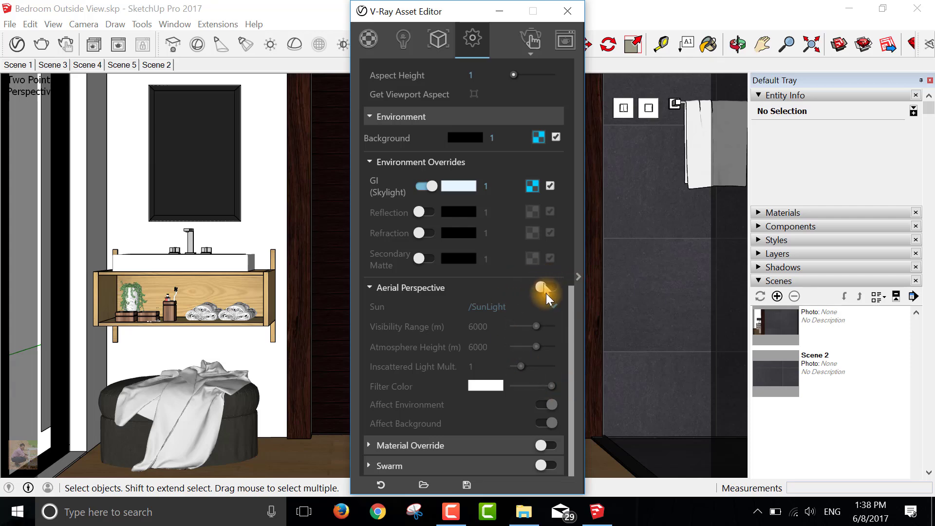
left_click(372, 445)
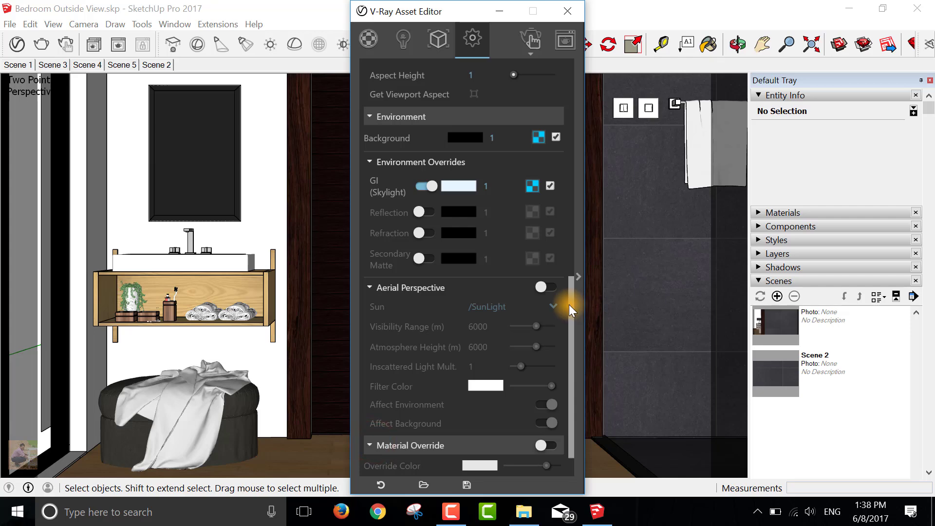
left_click_drag(569, 305, 571, 375)
Reveal the additional settings panel and expand the Raytrace and Global Illumination rollouts
left_click(579, 275)
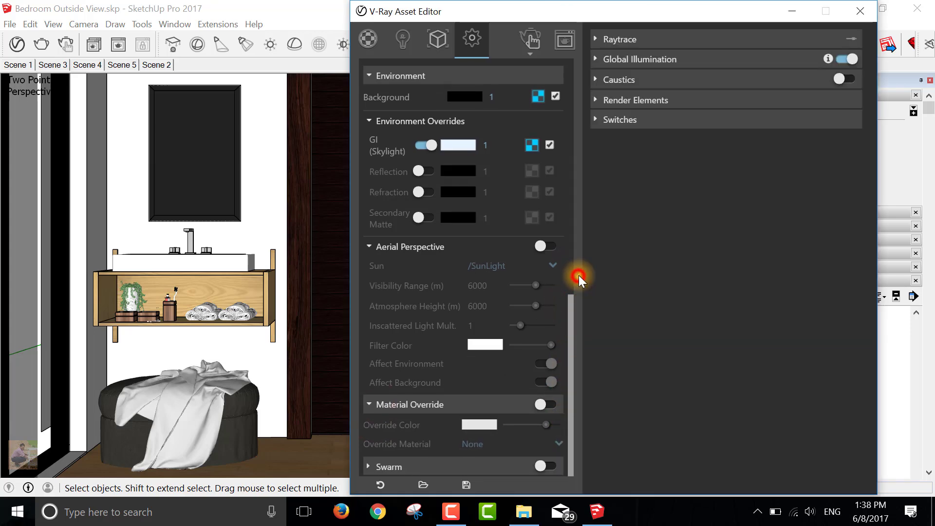
left_click(596, 59)
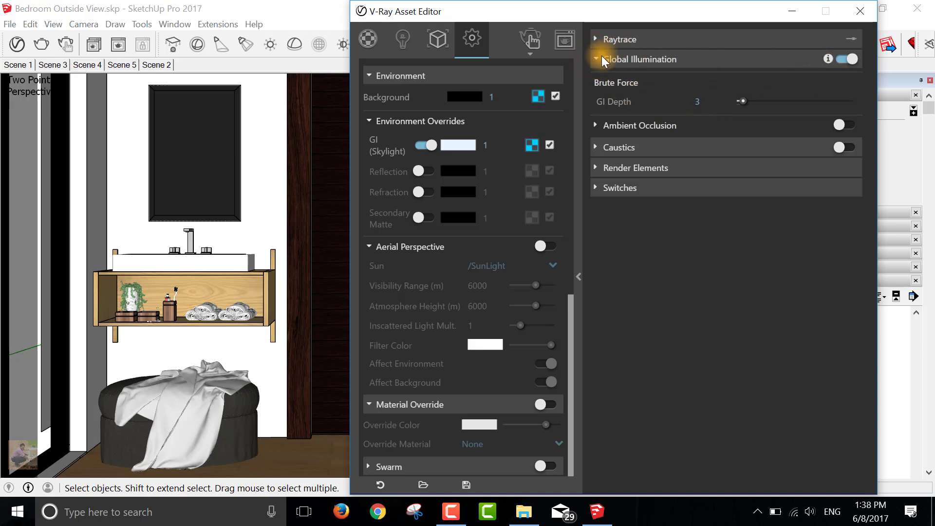
left_click(600, 41)
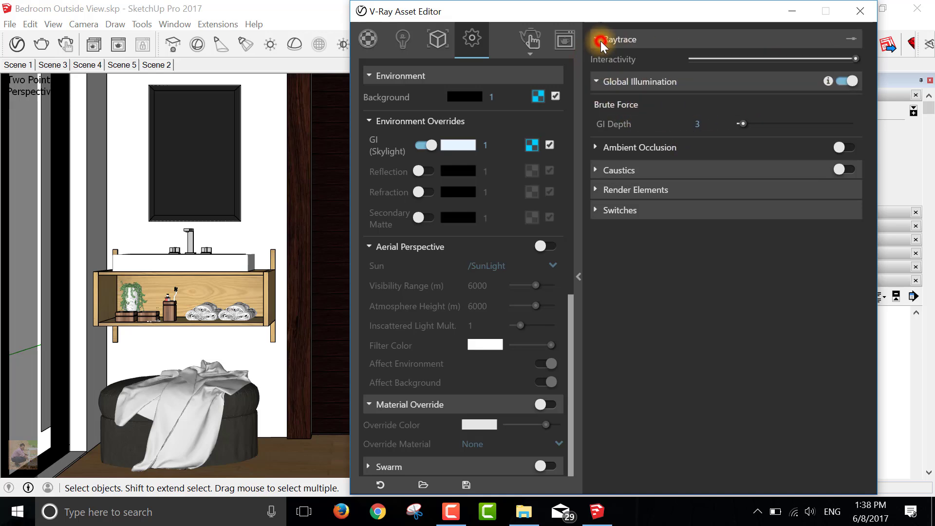
left_click(624, 80)
left_click(613, 81)
Expand Ambient Occlusion, Caustics and Render Elements, then view the section-plane geometry list
left_click(604, 148)
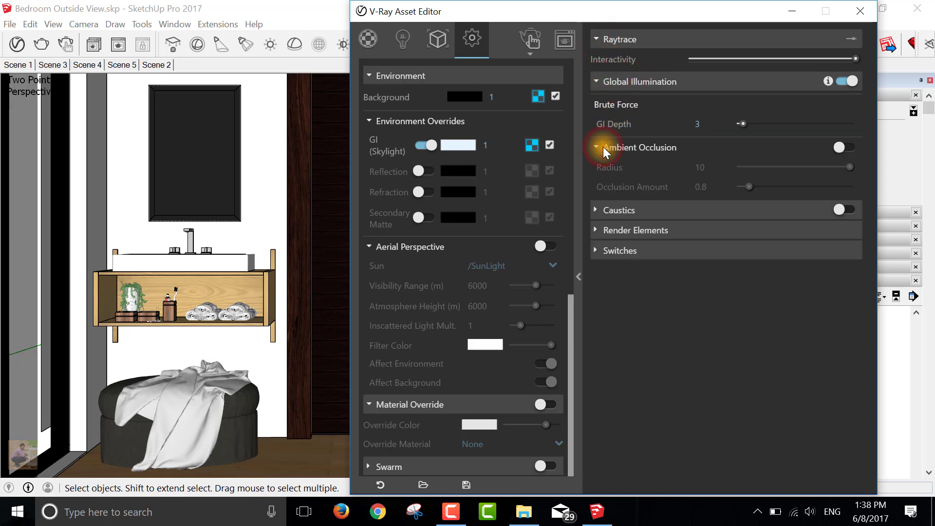
left_click(608, 210)
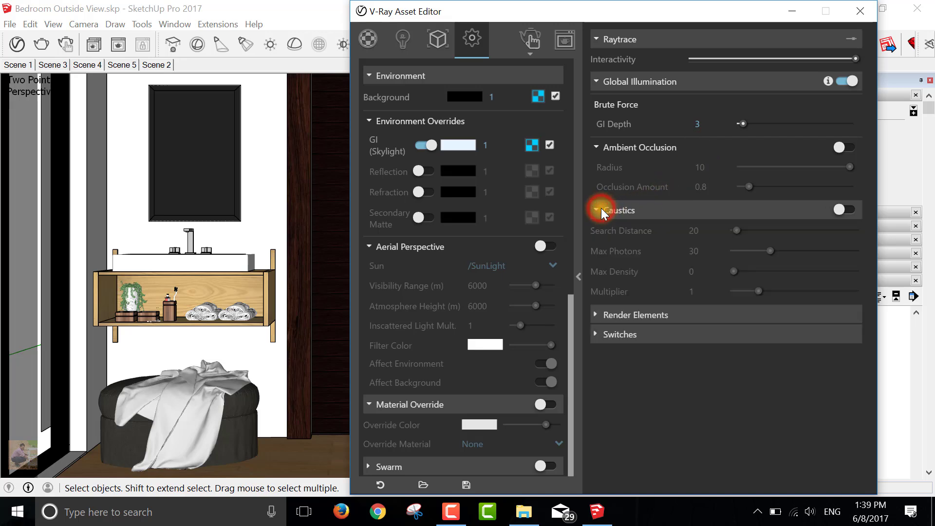
left_click(608, 314)
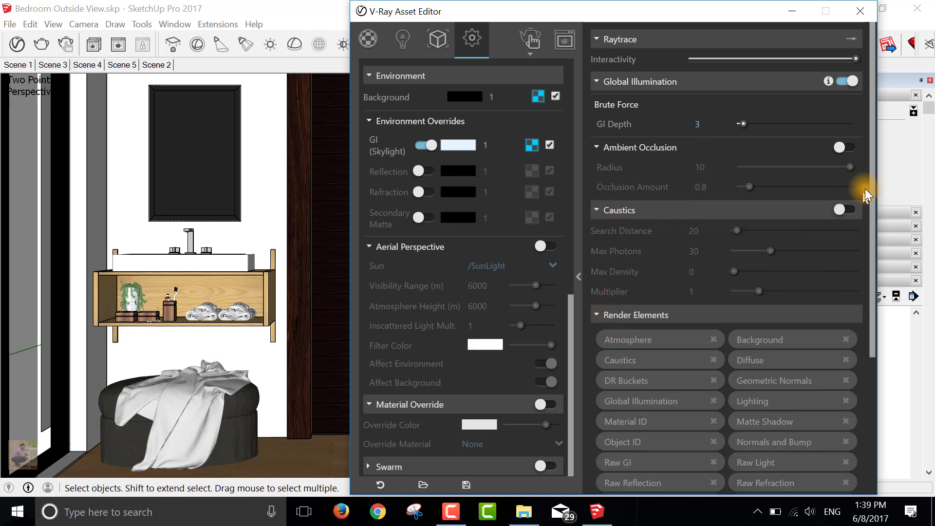
left_click_drag(873, 184, 841, 391)
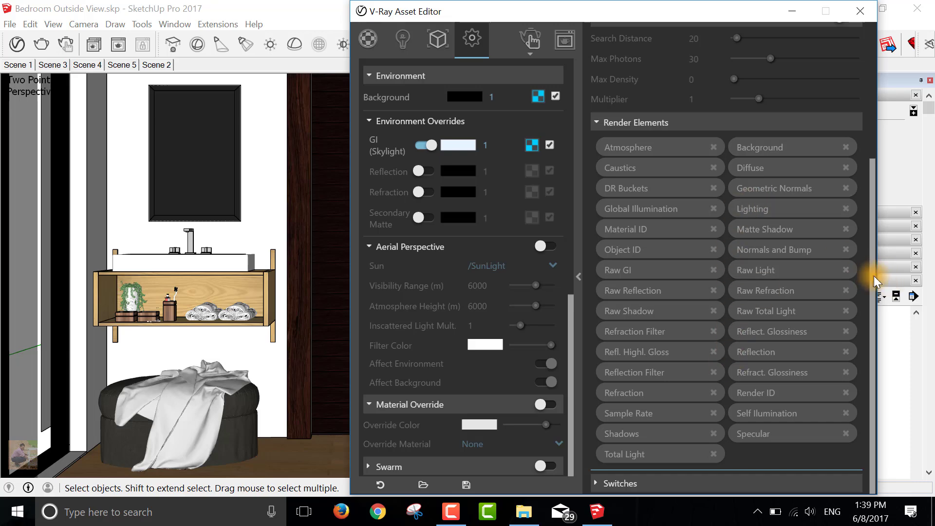
mouse_move(874, 276)
left_mouse_down()
mouse_move(867, 189)
mouse_move(875, 142)
mouse_move(890, 300)
mouse_move(879, 224)
left_mouse_up()
left_click_drag(888, 156, 884, 57)
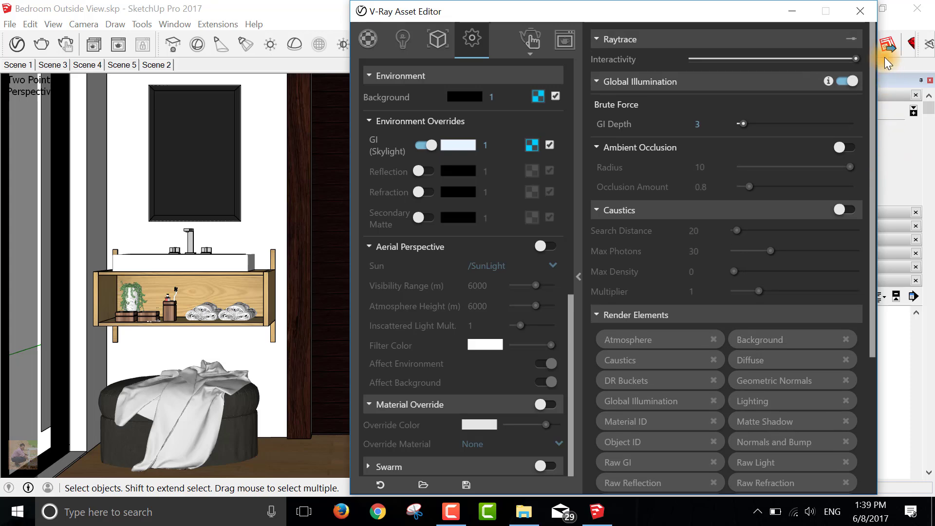
left_click(438, 47)
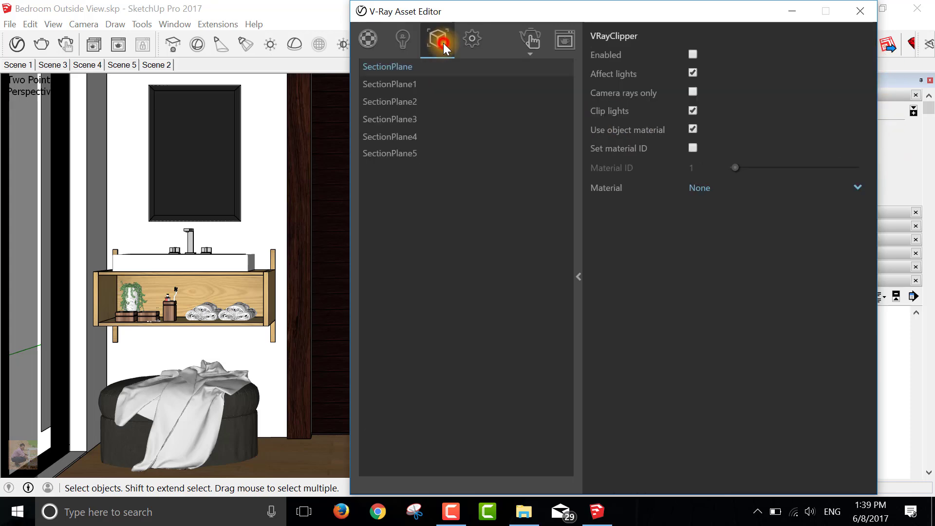
Check the Lights list and preview materials 01cj-hunyoubai through [Color_002]1, then return to Settings
left_click(399, 44)
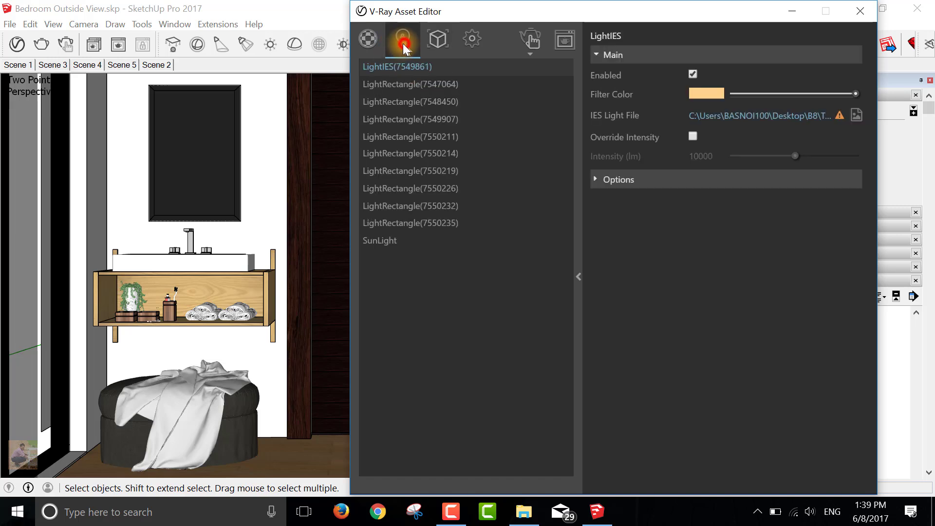
left_click(375, 44)
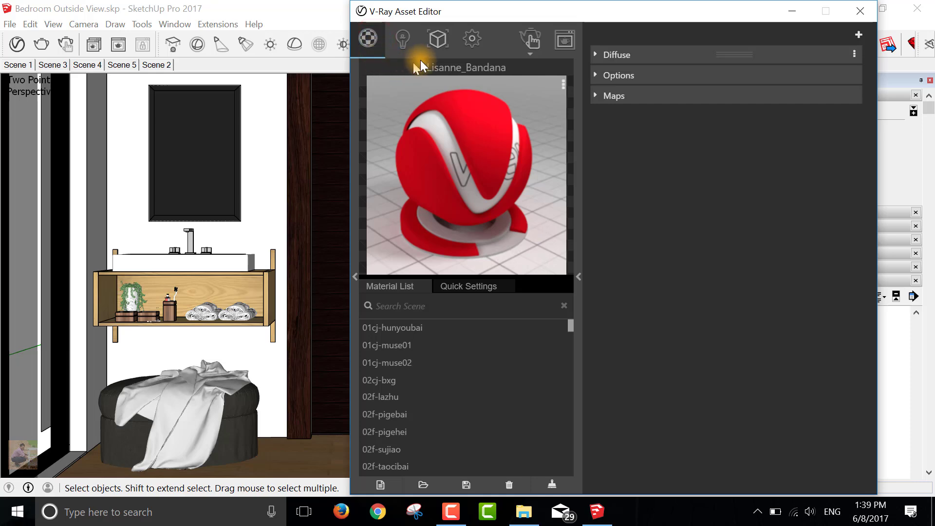
left_click(438, 327)
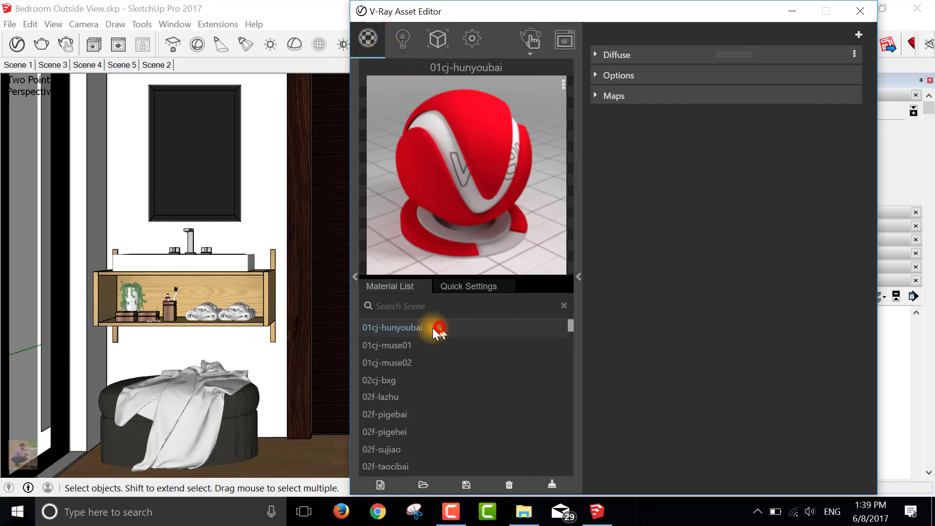
left_click(401, 346)
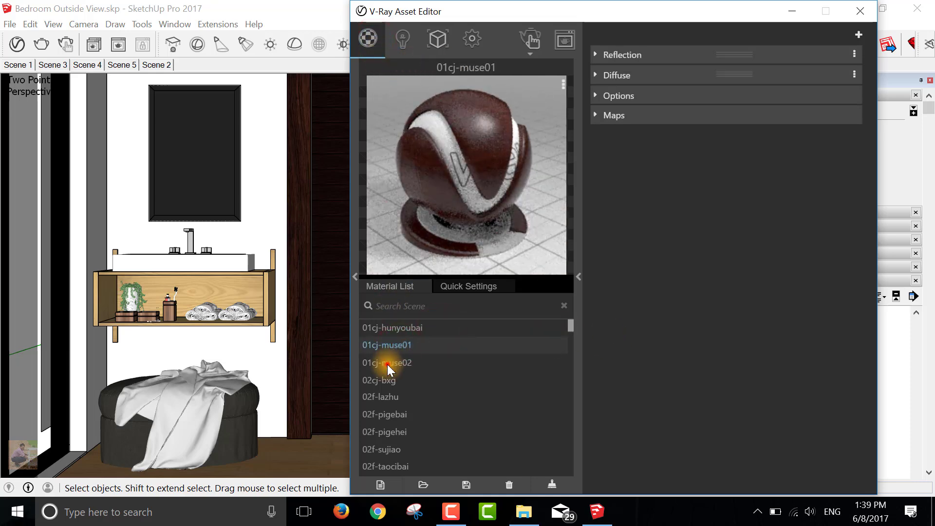
left_click(387, 363)
left_click(388, 381)
scroll(412, 405, "down", 5)
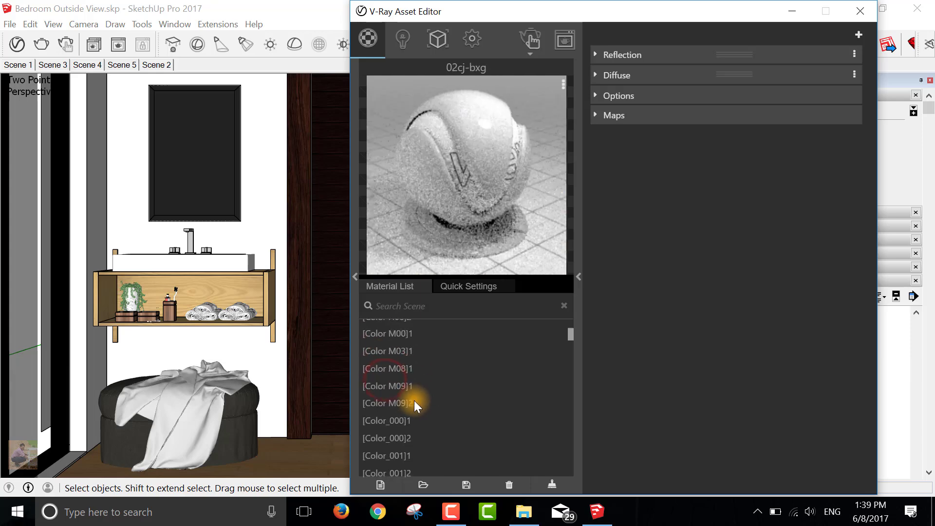
left_click(394, 397)
left_click(389, 425)
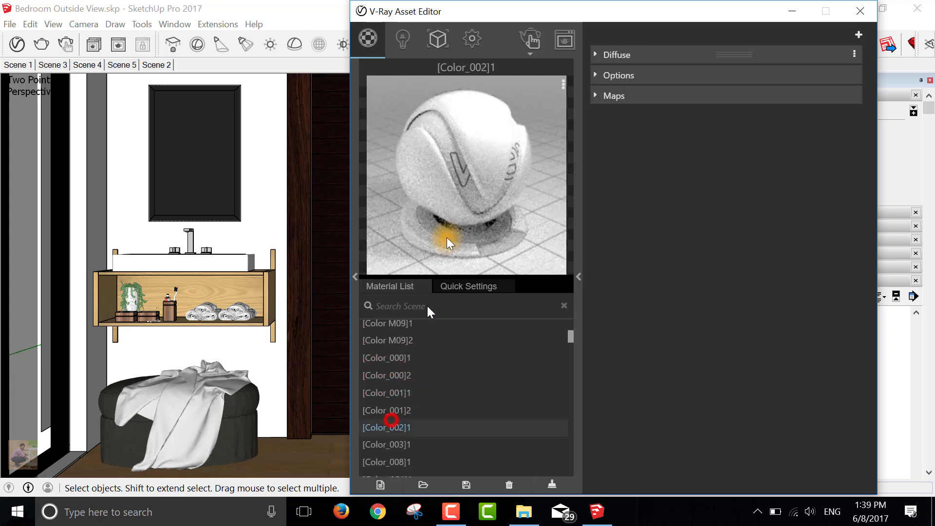
left_click(471, 42)
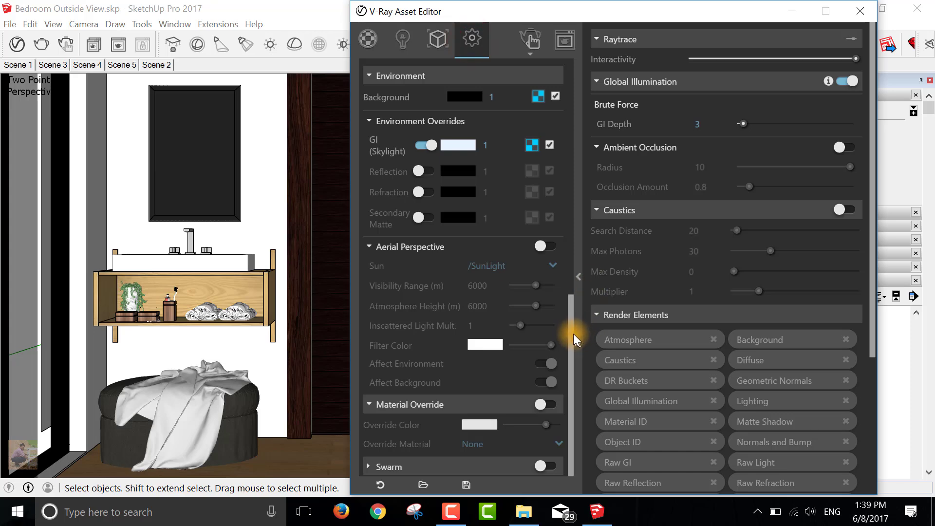
Set the aspect ratio to 16:9 - Widescreen (4078 × 2294) and move the editor aside
mouse_move(570, 332)
left_mouse_down()
mouse_move(575, 150)
mouse_move(574, 173)
left_mouse_up()
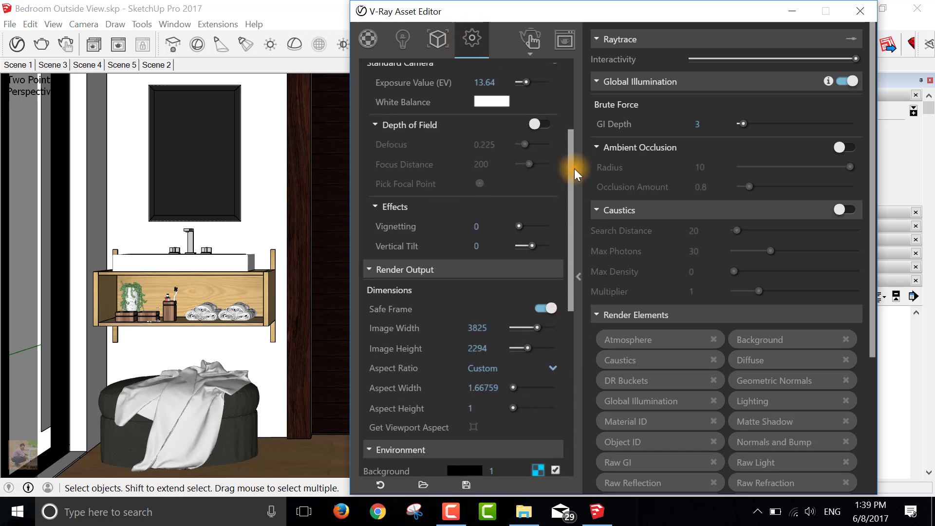
left_click(582, 193)
scroll(569, 183, "down", 1)
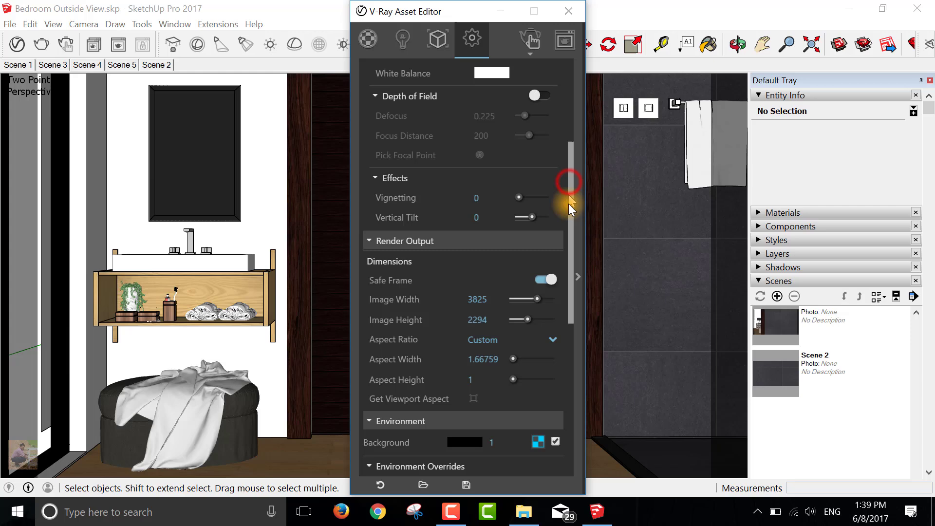
left_click(578, 277)
left_click_drag(571, 257, 569, 288)
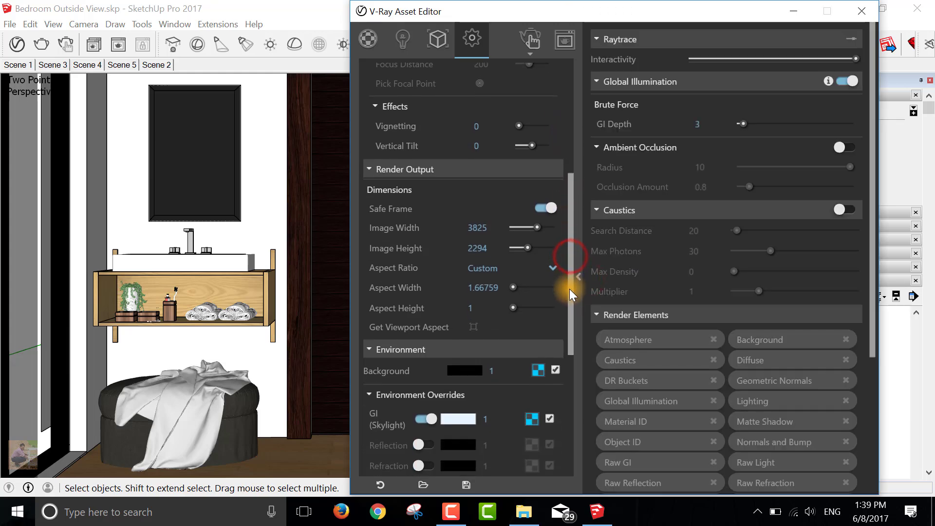
left_click(547, 265)
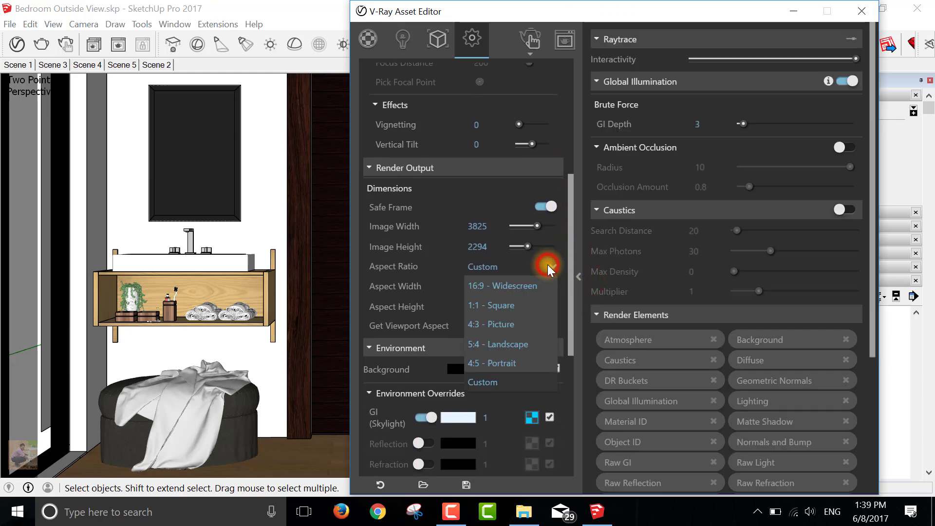
left_click(520, 286)
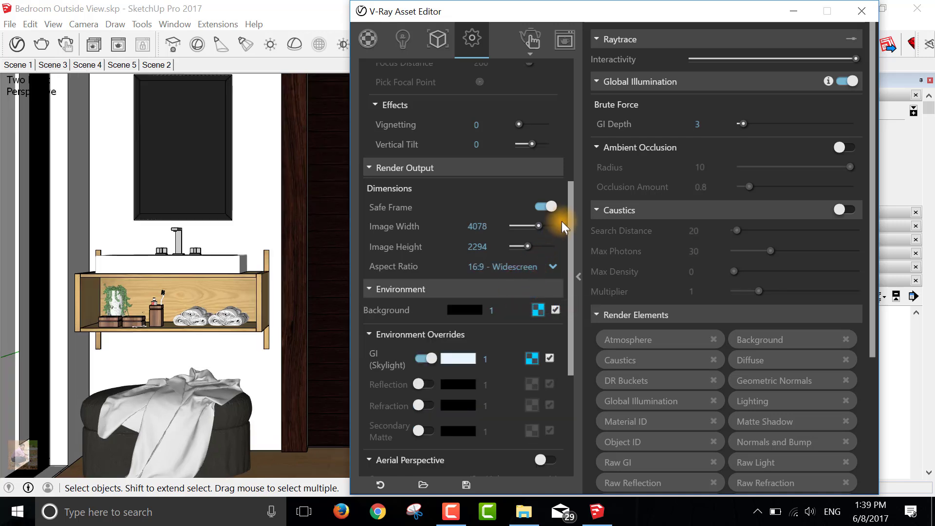
mouse_move(572, 215)
left_mouse_down()
mouse_move(575, 319)
mouse_move(574, 196)
left_mouse_up()
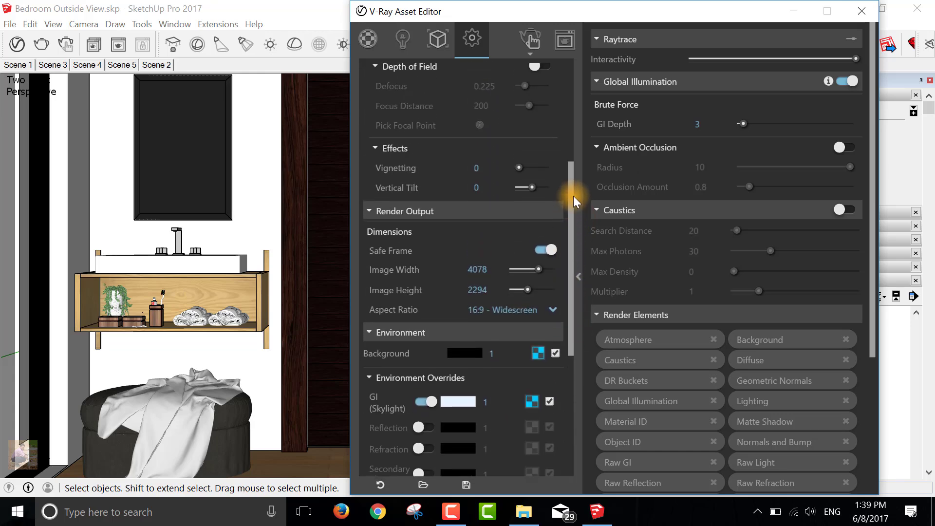
mouse_move(672, 16)
left_mouse_down()
mouse_move(680, 4)
mouse_move(591, 13)
left_mouse_up()
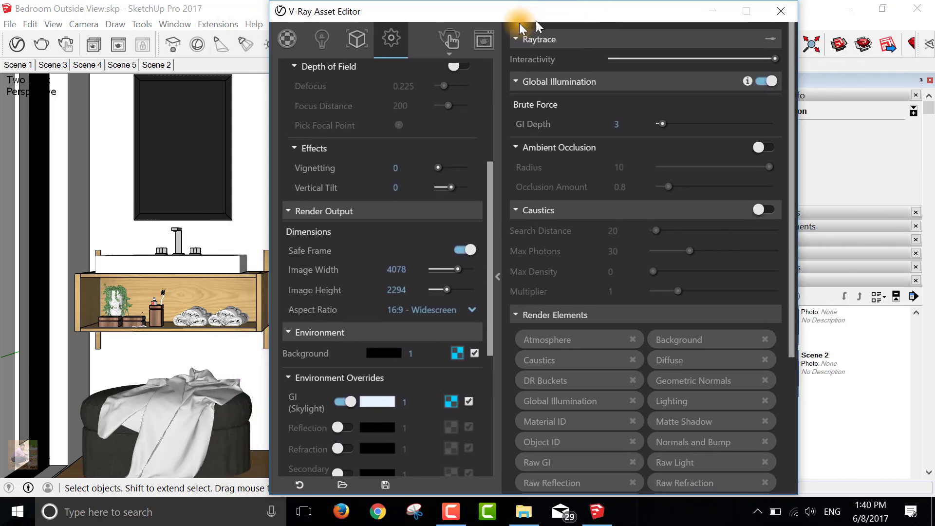
Hide the asset editor and start the V-Ray render of the bedroom view
left_click(712, 11)
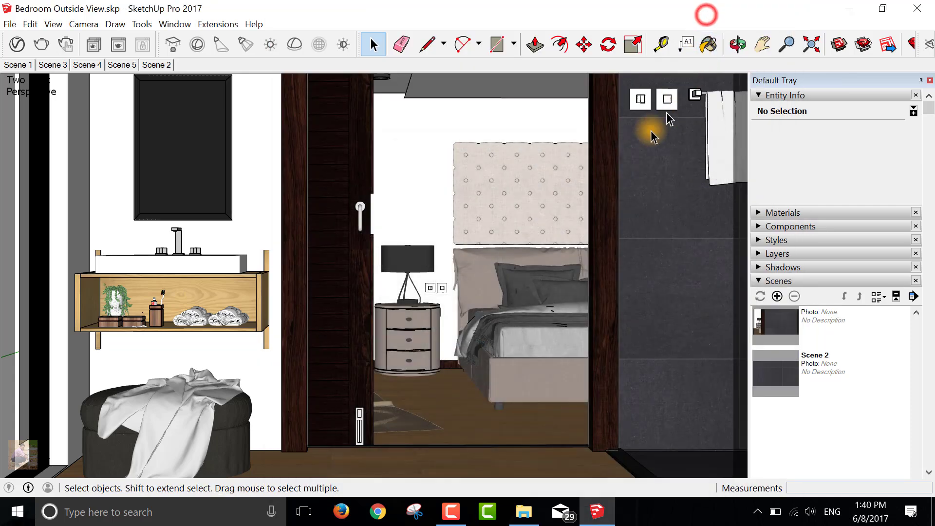
left_click(42, 45)
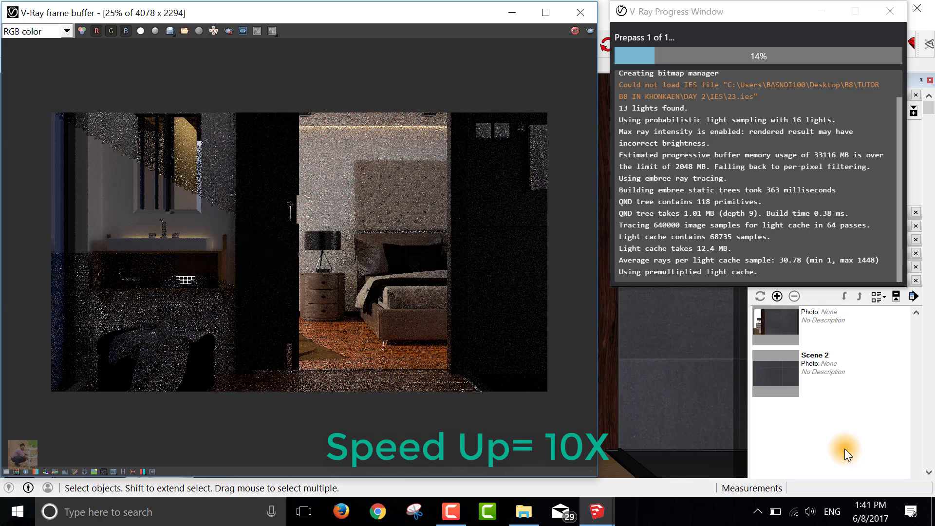
Wait for the bedroom render to finish at 100% in the frame buffer
left_click(844, 448)
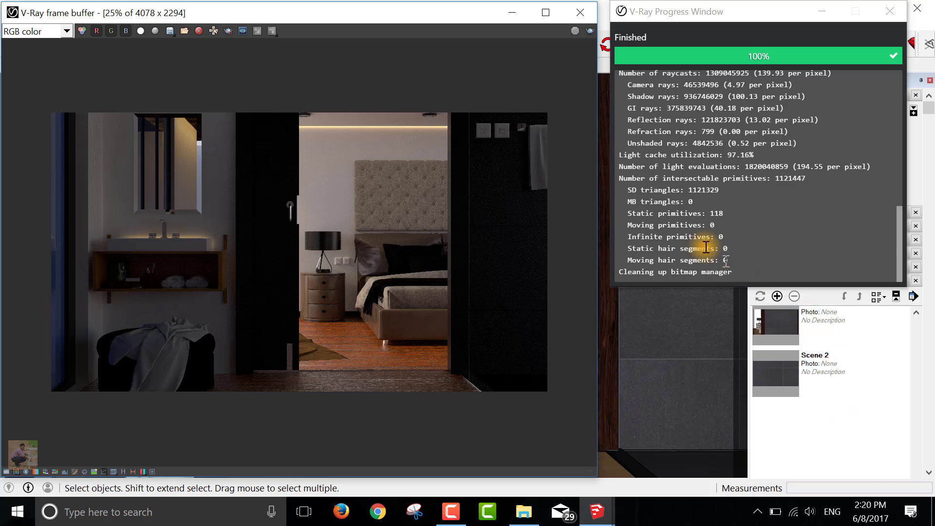
Zoom into the finished render's lamp and back out, then show and refresh the desktop
scroll(326, 246, "up", 2)
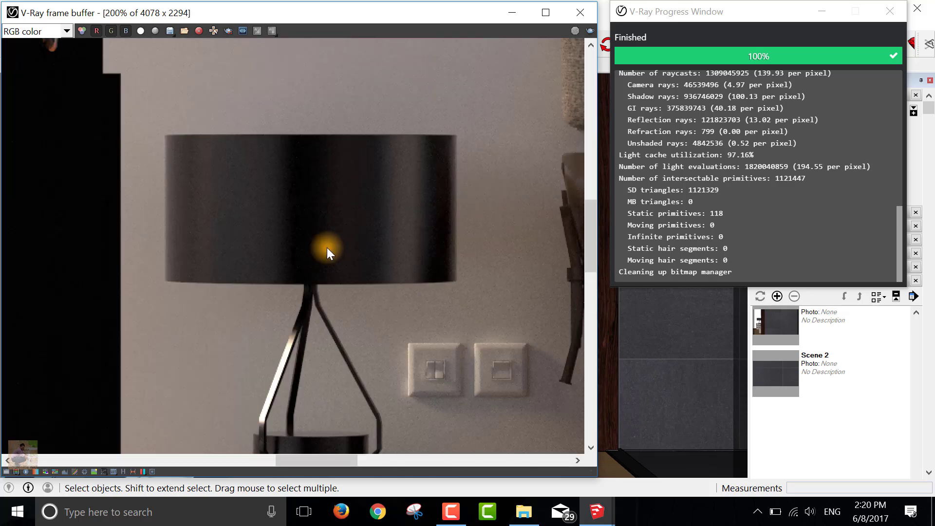
scroll(329, 248, "down", 1)
scroll(329, 247, "down", 1)
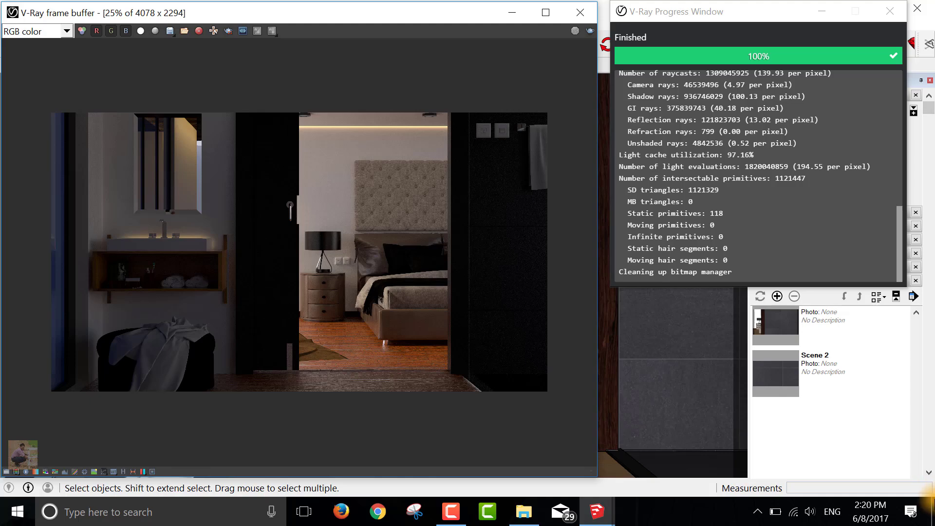
left_click(933, 511)
right_click(449, 169)
left_click(527, 233)
mouse_move(597, 511)
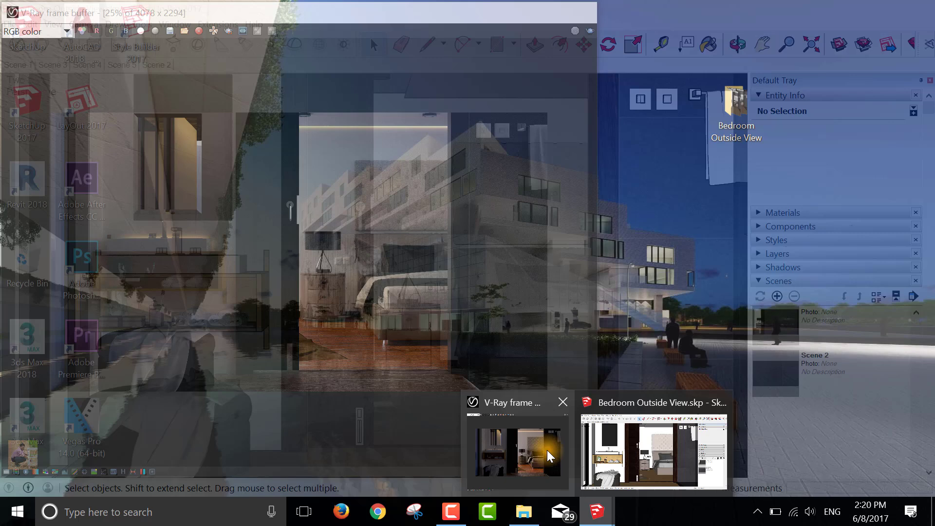
Save the V-Ray render to the Desktop as the TIFF 'Bedroom Outside View Render'
left_click(547, 450)
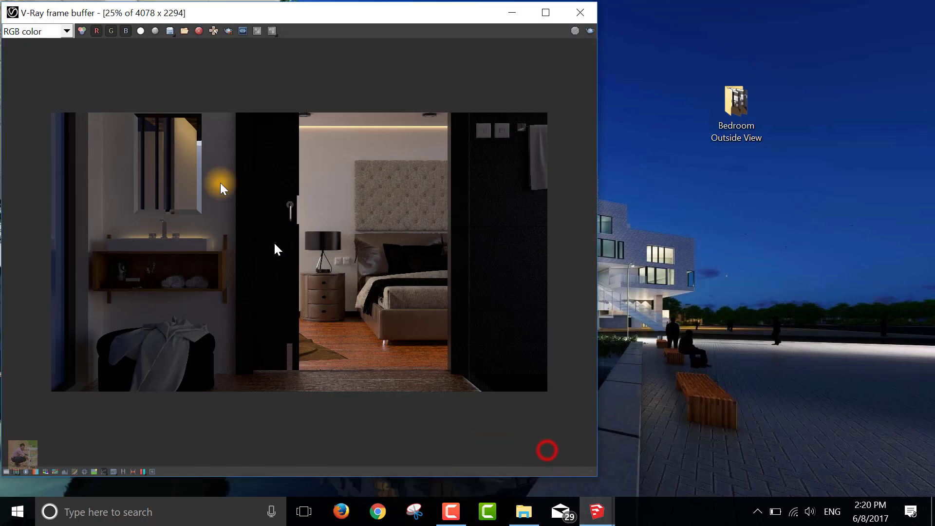
left_click(170, 30)
left_click(70, 132)
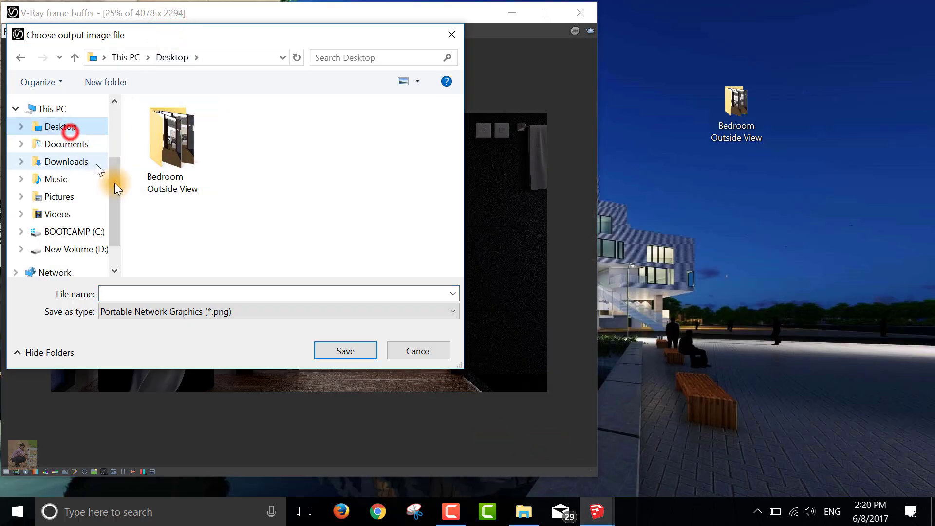
left_click(193, 297)
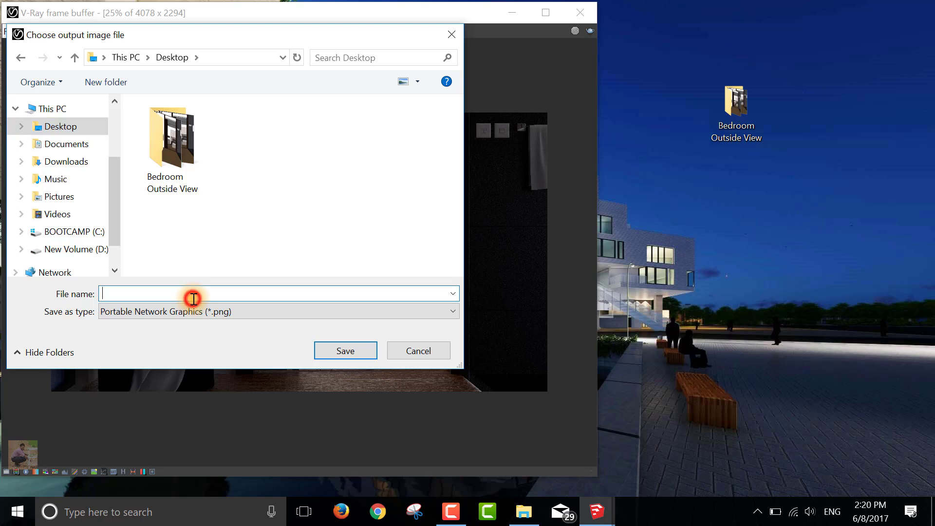
type("Bedr")
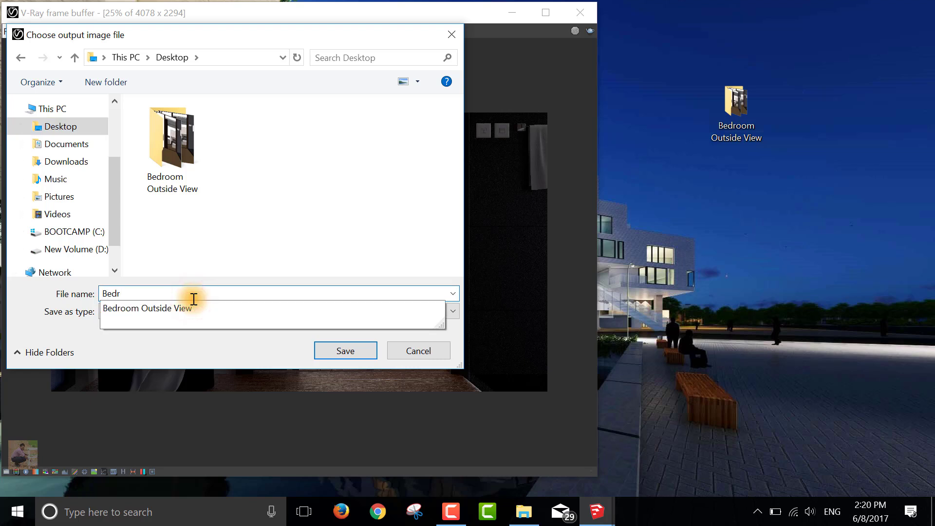
left_click(182, 308)
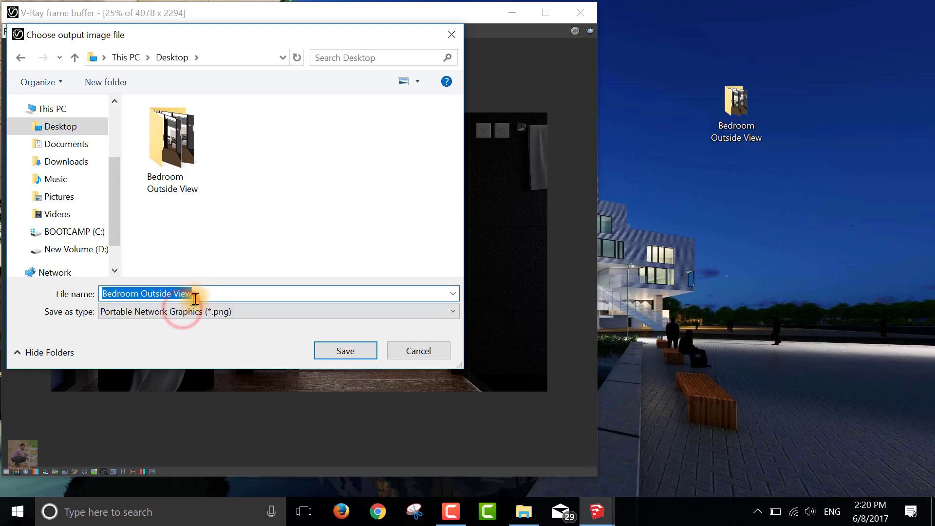
left_click(198, 296)
type("Re")
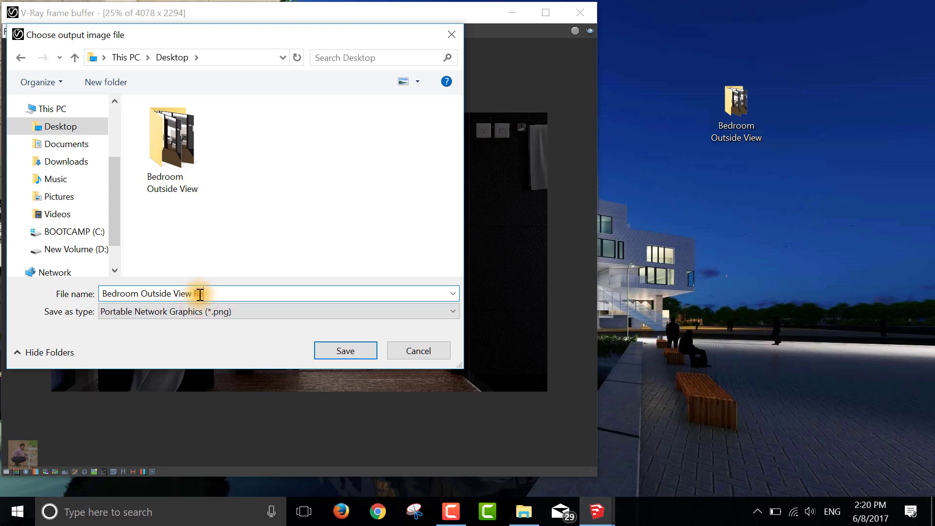
type("nder")
left_click(214, 312)
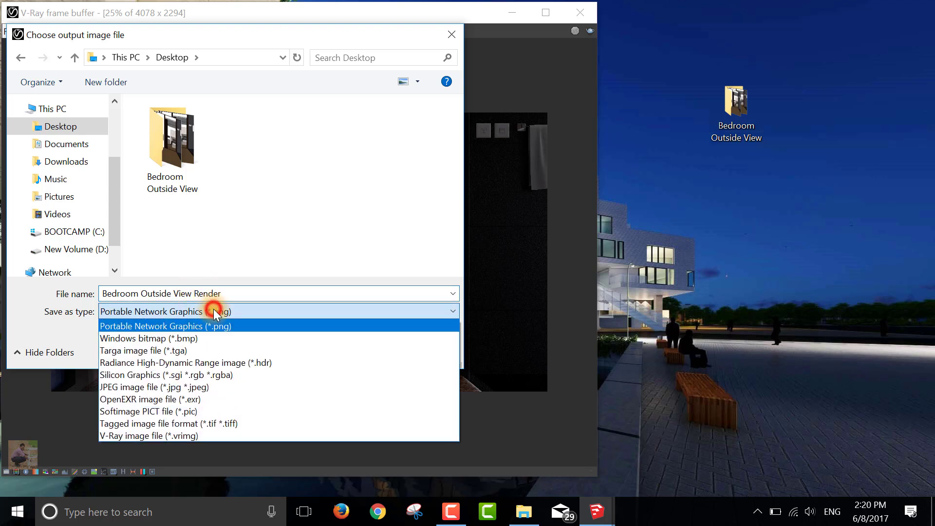
left_click(194, 421)
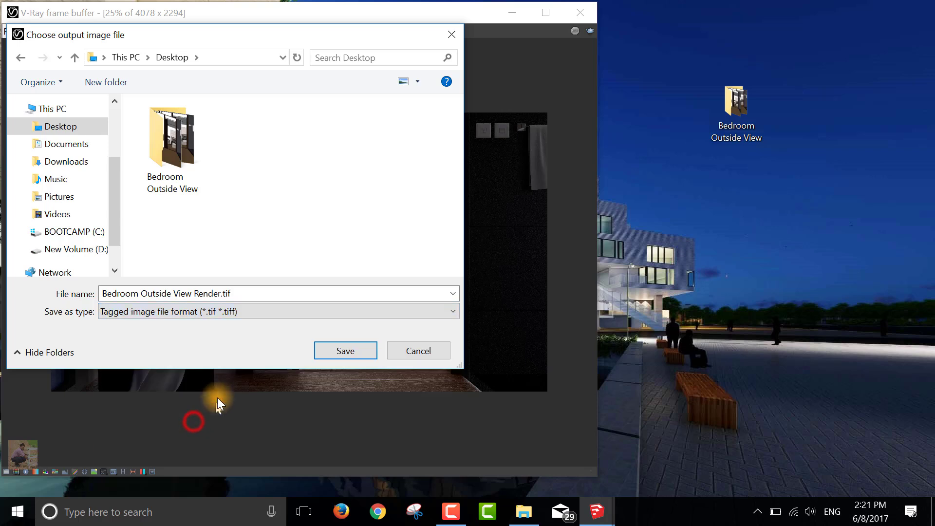
left_click(333, 345)
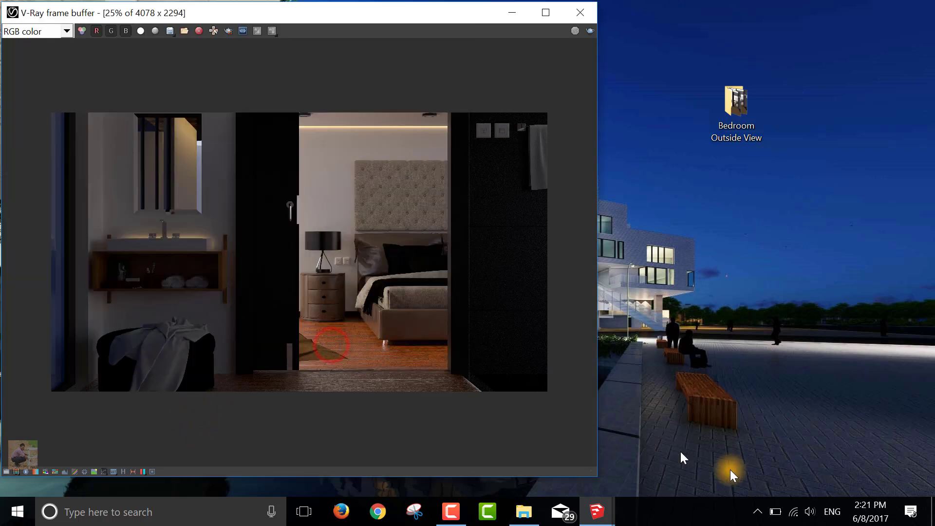
Refresh the desktop and open Bedroom Outside View Render.tif in Windows Photo Viewer
left_click(932, 512)
right_click(377, 138)
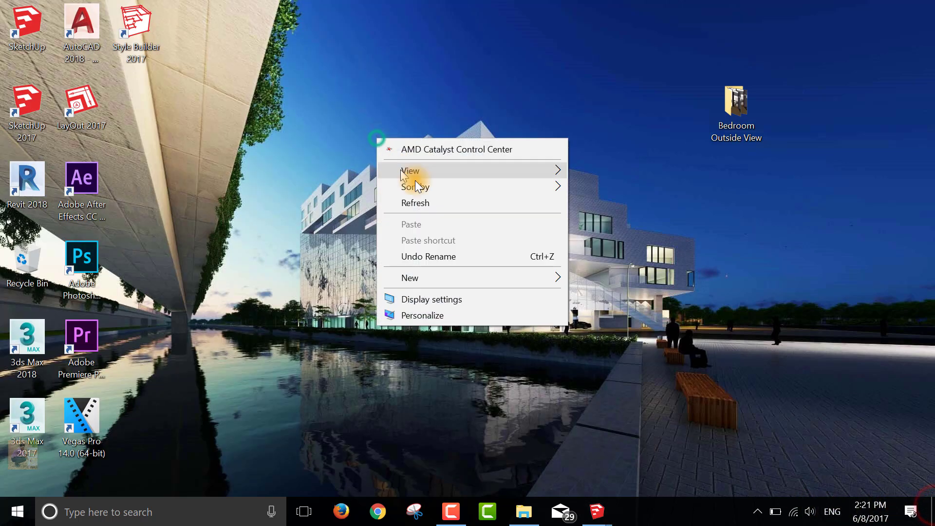
left_click(428, 199)
right_click(360, 59)
left_click(409, 125)
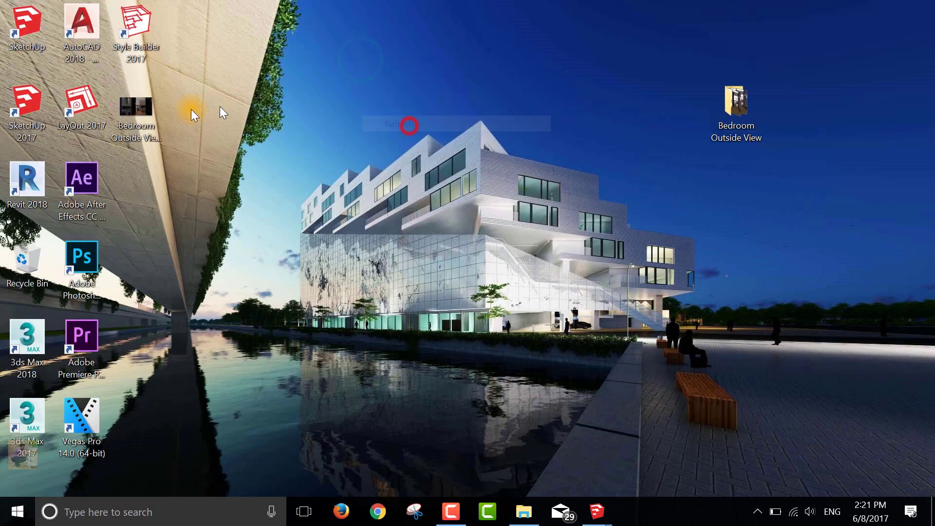
double_click(128, 109)
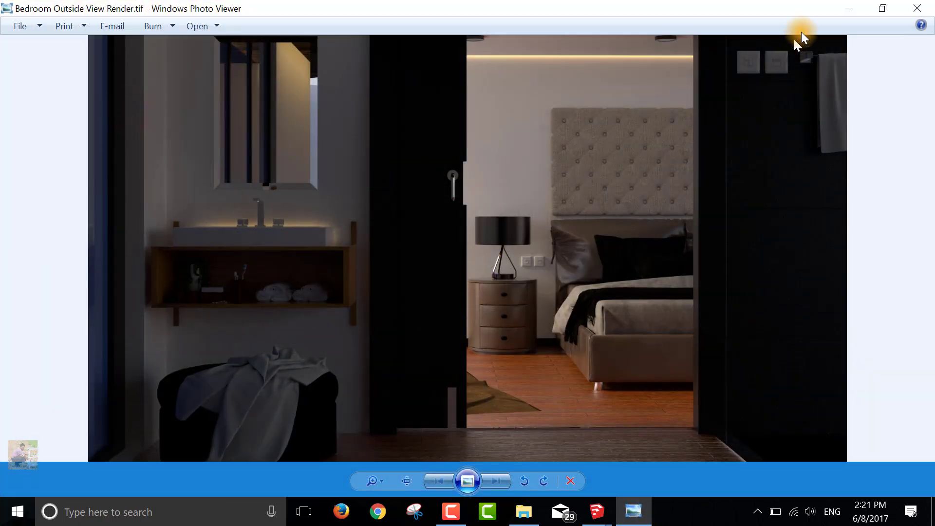
Close Windows Photo Viewer and launch Adobe Photoshop CC 2017 from its desktop shortcut
left_click(917, 8)
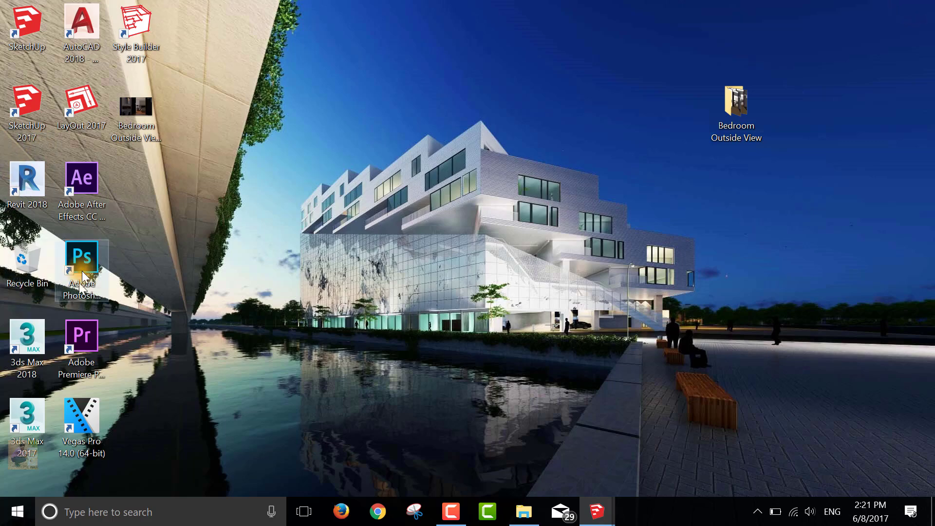
double_click(80, 265)
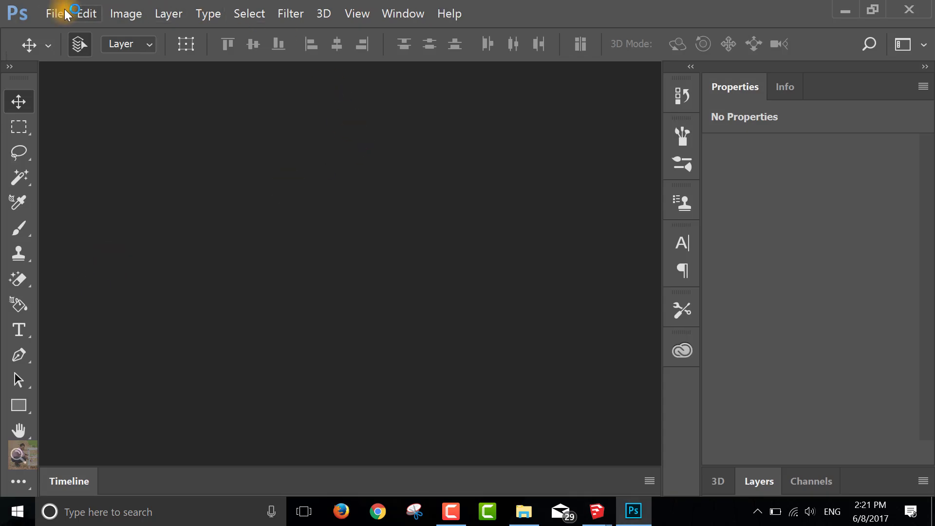
Use File > Open As to load Bedroom Outside View Render.tif in Camera Raw format
left_click(54, 14)
left_click(67, 73)
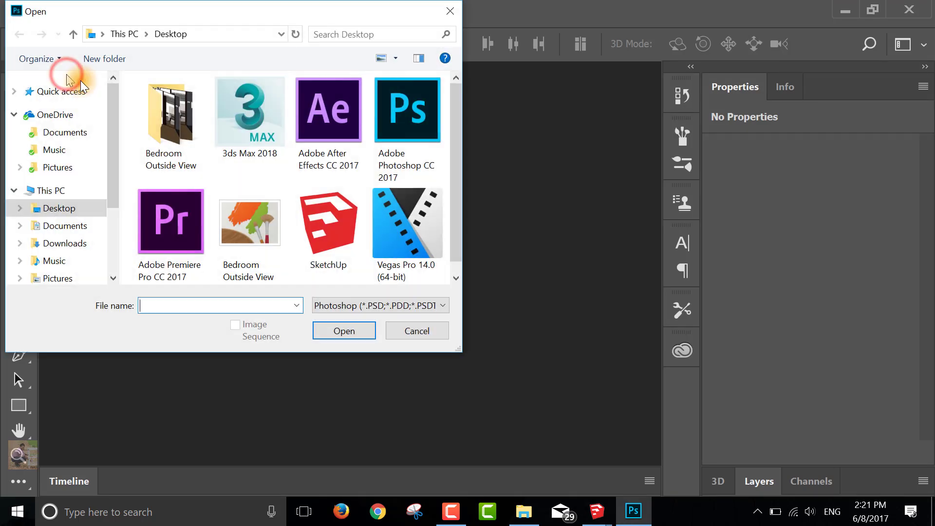
left_click(256, 245)
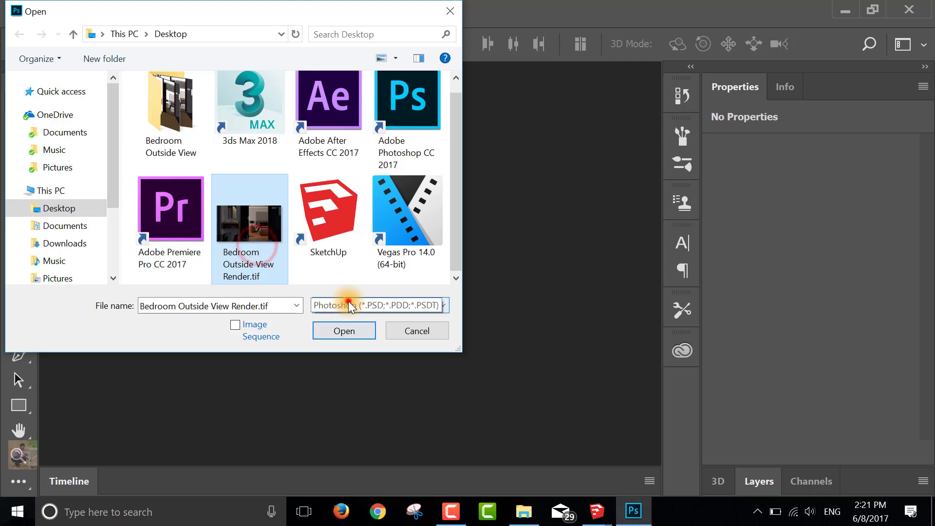
left_click(370, 305)
left_click(443, 70)
left_click(358, 330)
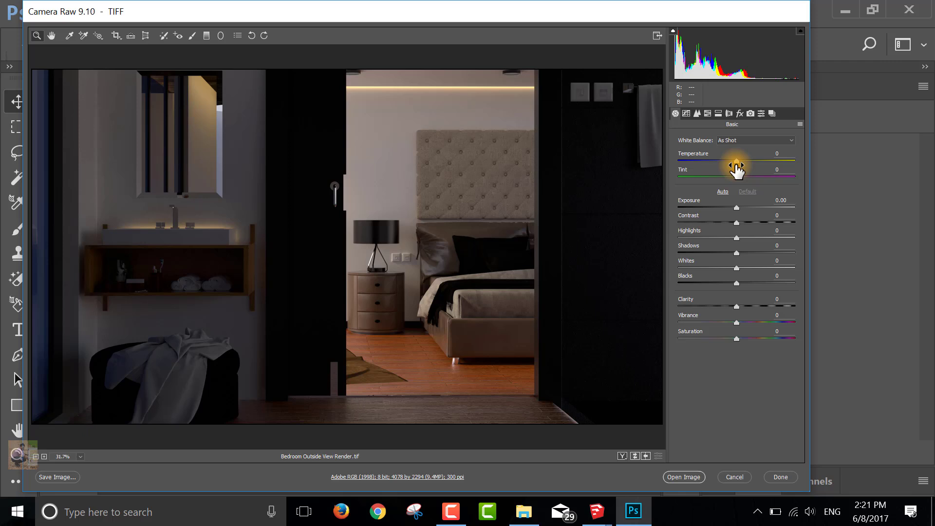
Cool the colour temperature, set exposure to +1.80, and adjust contrast and highlights
mouse_move(736, 163)
left_mouse_down()
mouse_move(724, 162)
mouse_move(732, 174)
left_mouse_up()
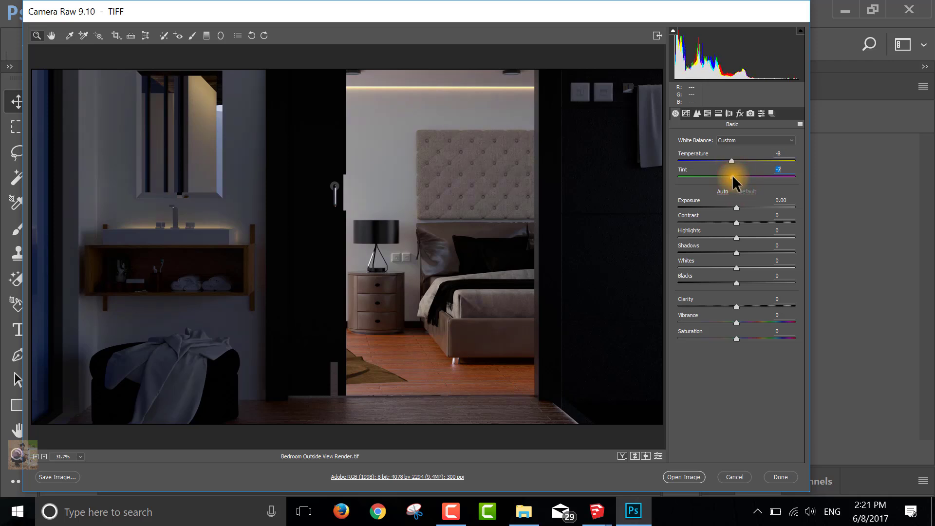
left_click_drag(737, 207, 756, 212)
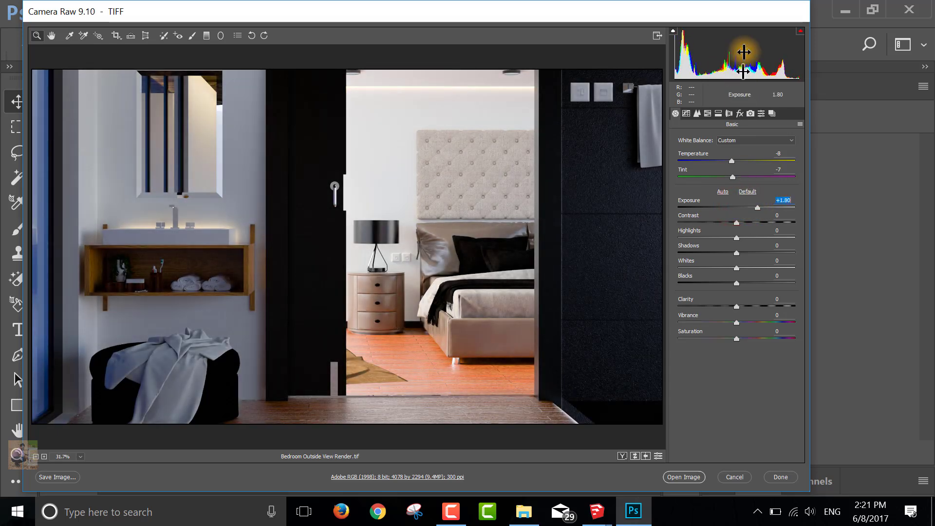
left_click_drag(751, 14, 778, 25)
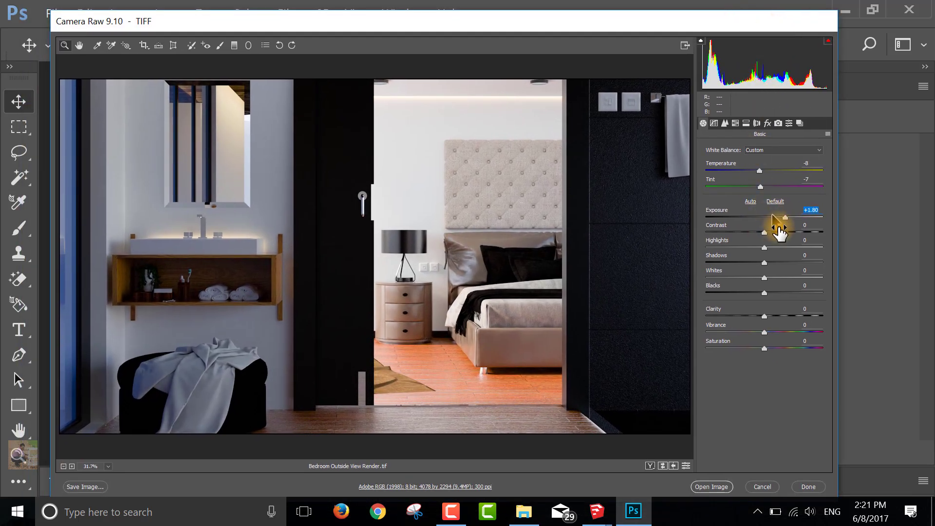
mouse_move(764, 233)
left_mouse_down()
mouse_move(792, 243)
mouse_move(736, 243)
left_mouse_up()
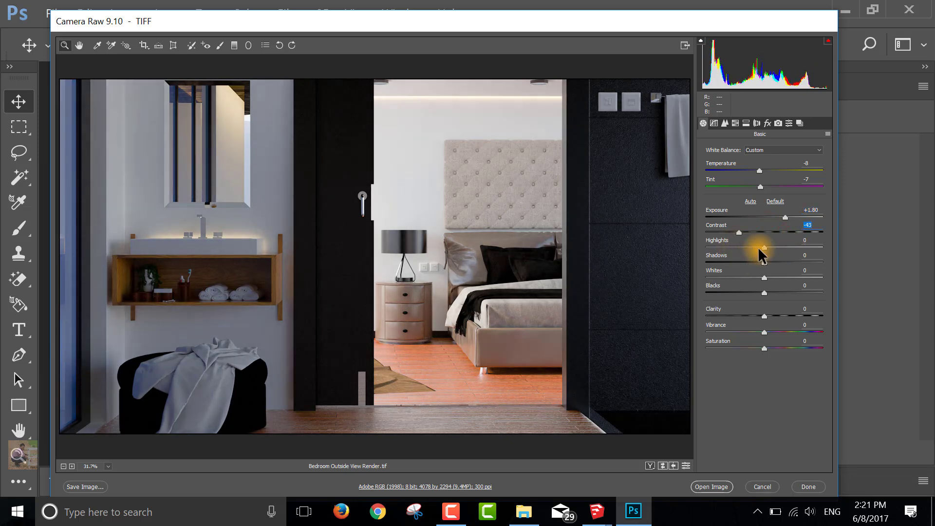
mouse_move(764, 247)
left_mouse_down()
mouse_move(718, 259)
mouse_move(743, 274)
mouse_move(735, 265)
mouse_move(786, 274)
mouse_move(784, 293)
mouse_move(800, 292)
mouse_move(803, 316)
mouse_move(784, 333)
left_mouse_up()
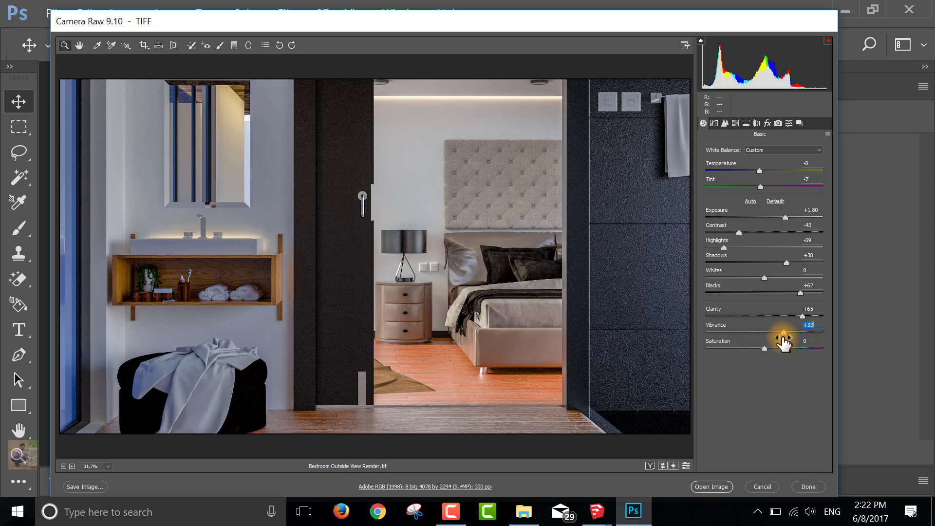
Boost vibrance, raise contrast to -18 and exposure to +2.80, then open the image
mouse_move(764, 349)
left_mouse_down()
mouse_move(784, 349)
mouse_move(767, 352)
left_mouse_up()
left_click_drag(743, 233, 756, 241)
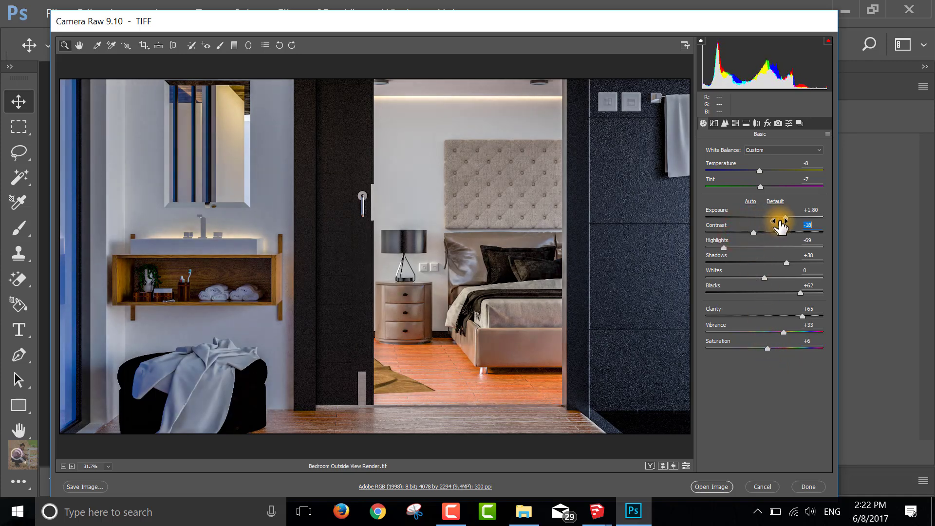
left_click_drag(784, 218, 795, 218)
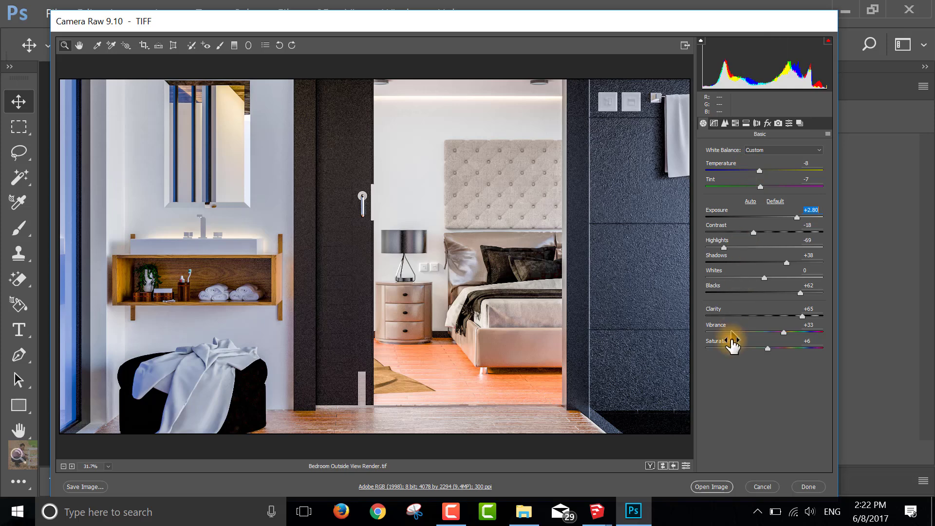
left_click(713, 483)
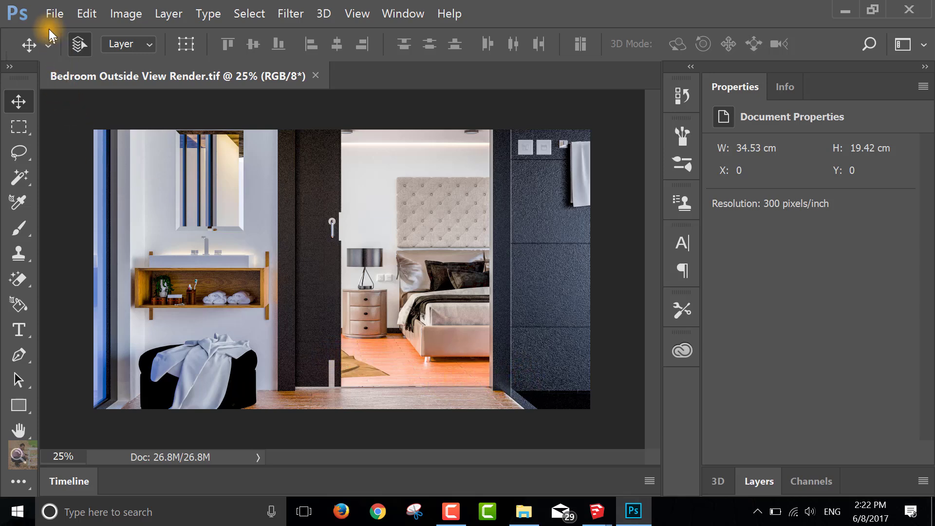
Save the render to the Desktop as Bedroom Outside View Render.png, then minimize Photoshop
left_click(51, 14)
left_click(93, 171)
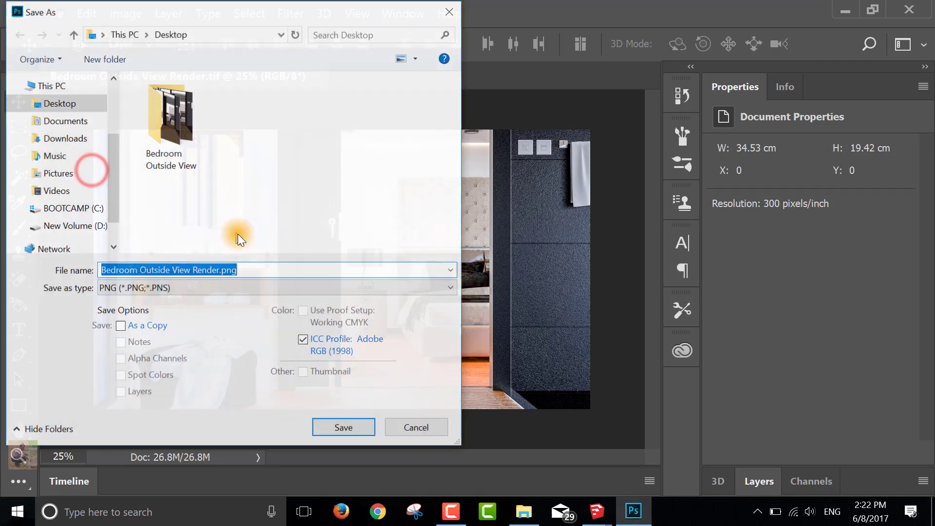
left_click(340, 429)
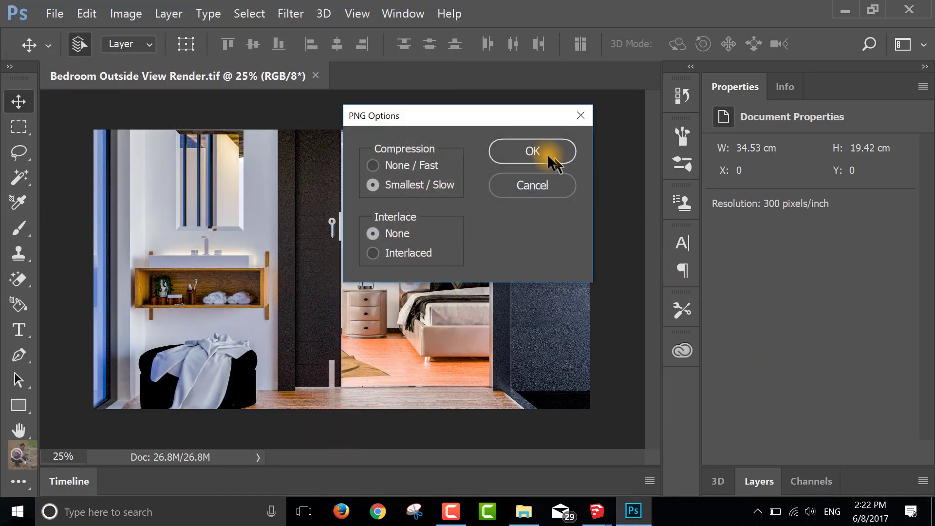
left_click(544, 154)
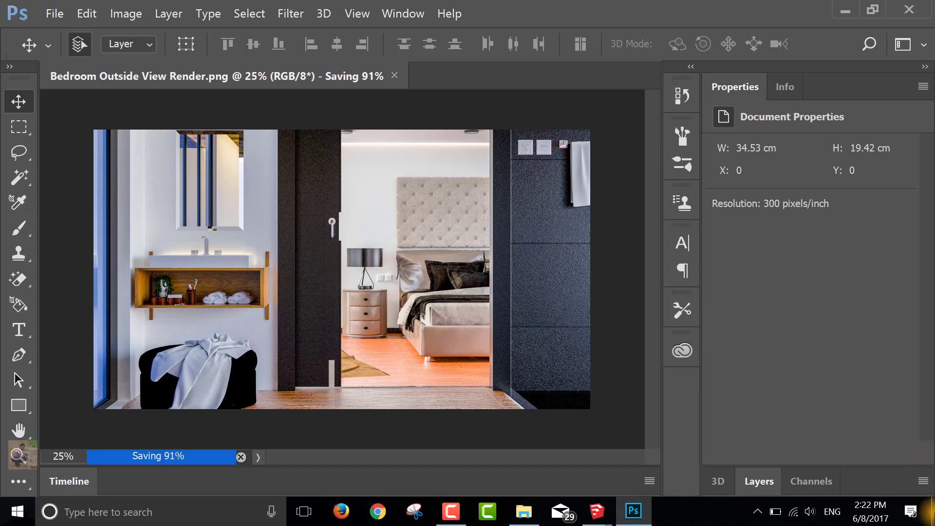
left_click(931, 512)
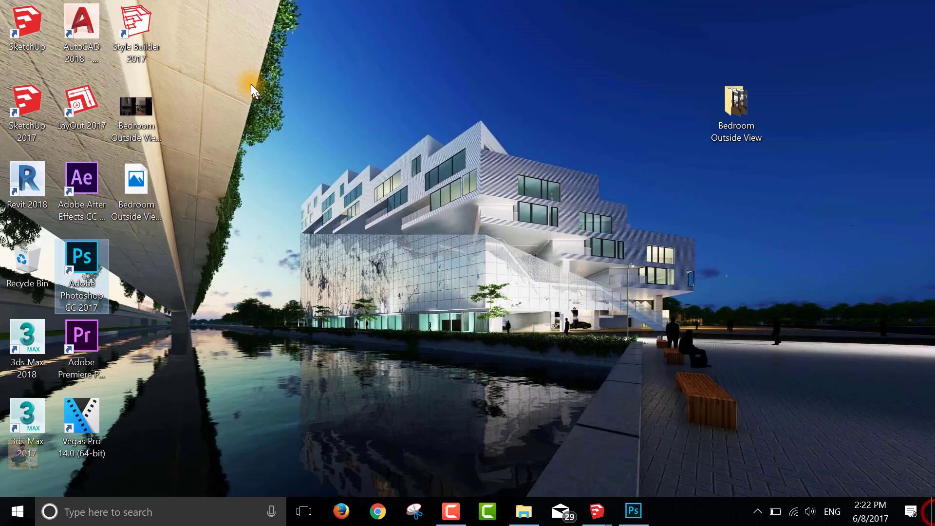
Refresh the desktop, open the PNG in Photos and compare it with the dark TIFF
right_click(250, 84)
left_click(301, 152)
double_click(145, 186)
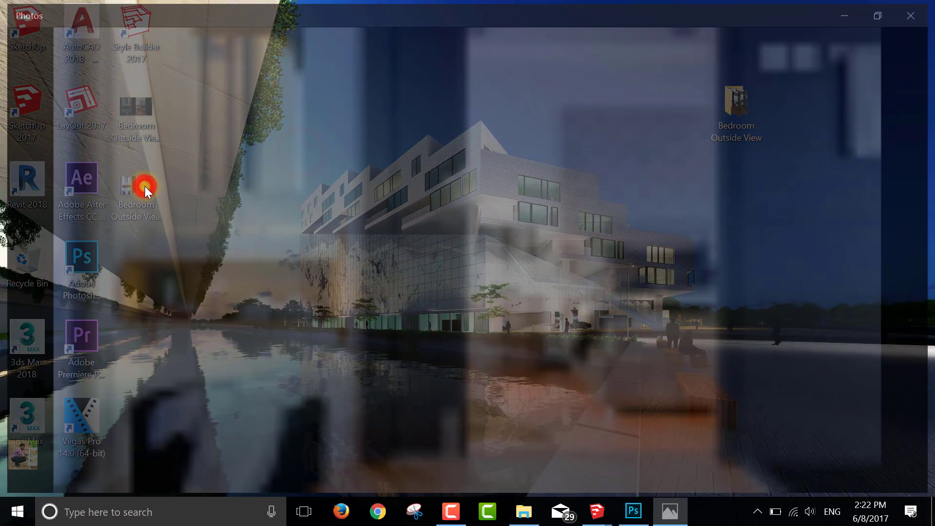
left_click(402, 472)
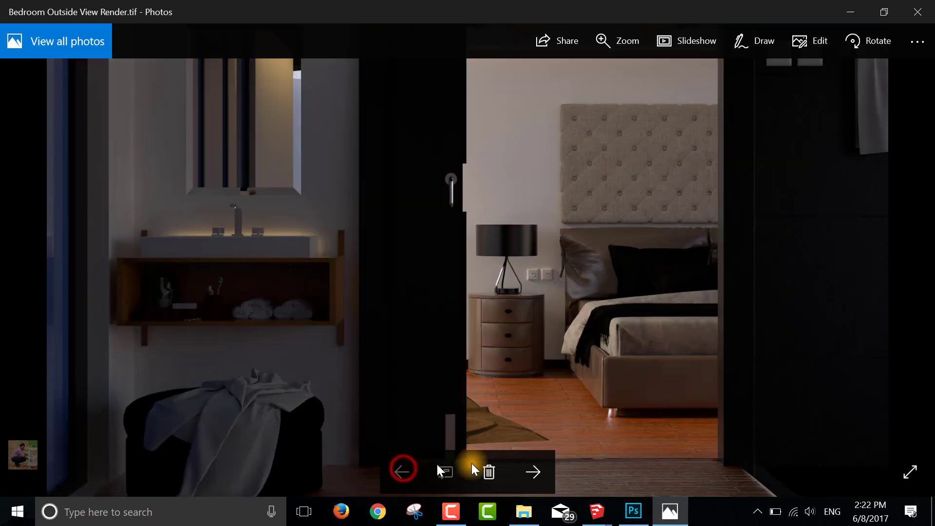
left_click(526, 465)
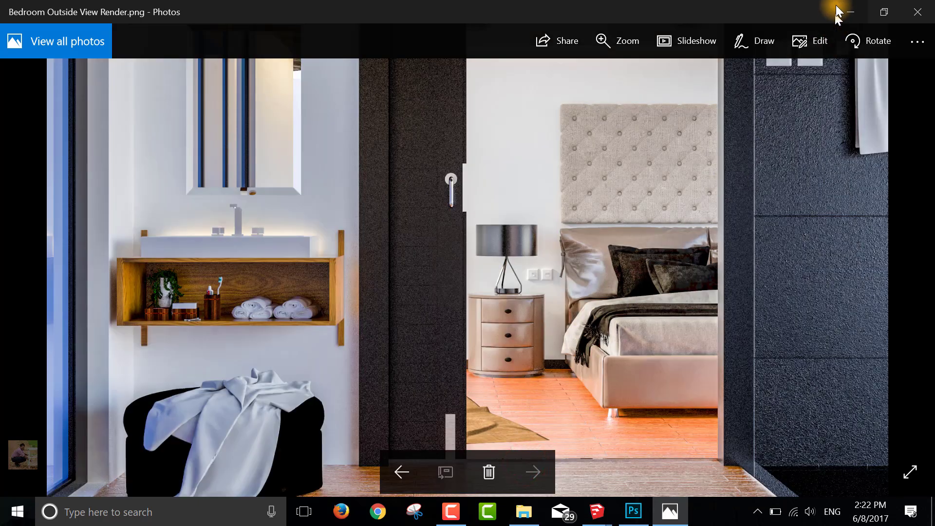
View the PNG full screen, then close Photos and return to Photoshop
left_click(910, 472)
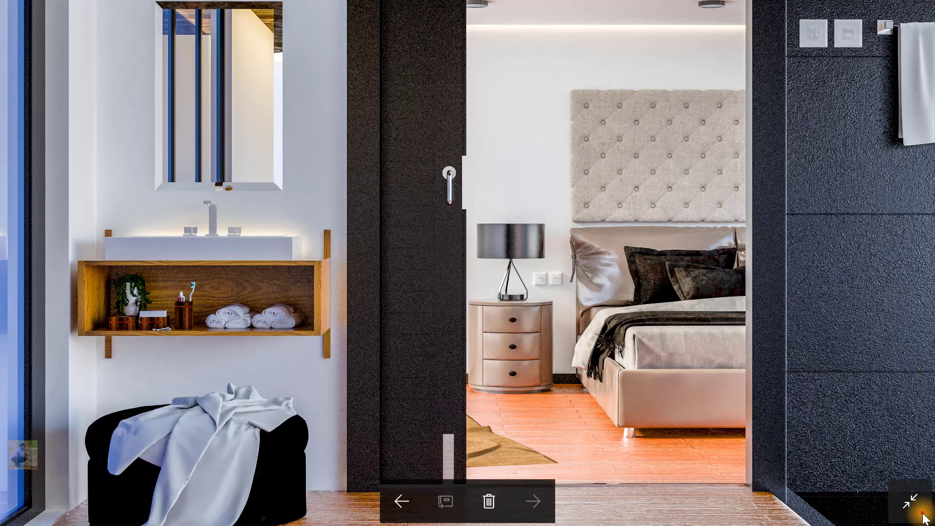
left_click(923, 515)
left_click(846, 7)
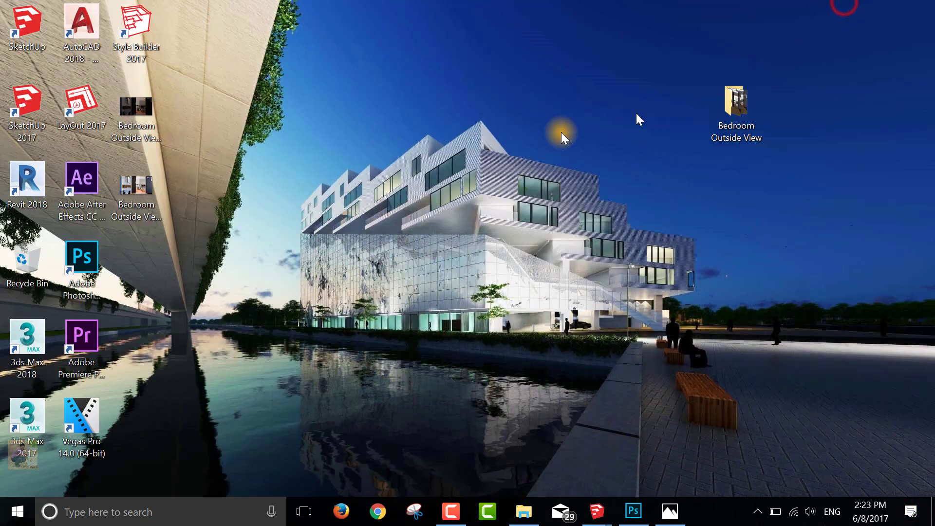
left_click(670, 512)
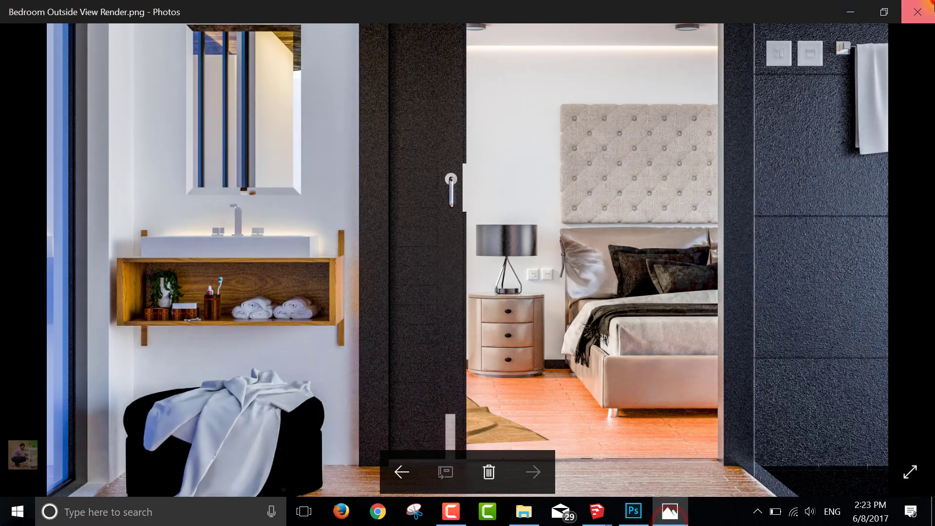
left_click(923, 7)
left_click(504, 198)
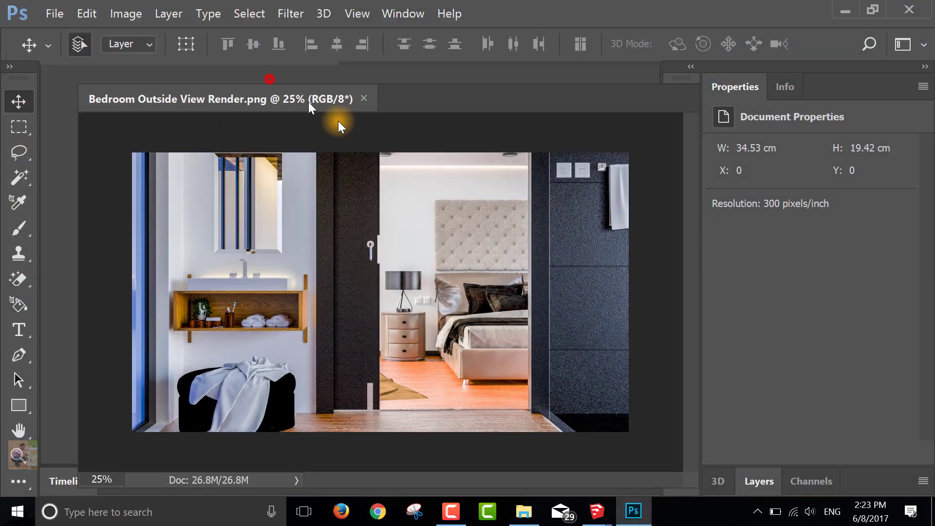
Open Bedroom Outside View Render.tif through Camera Raw and dock it beside the PNG document
left_click_drag(311, 107, 372, 158)
double_click(127, 115)
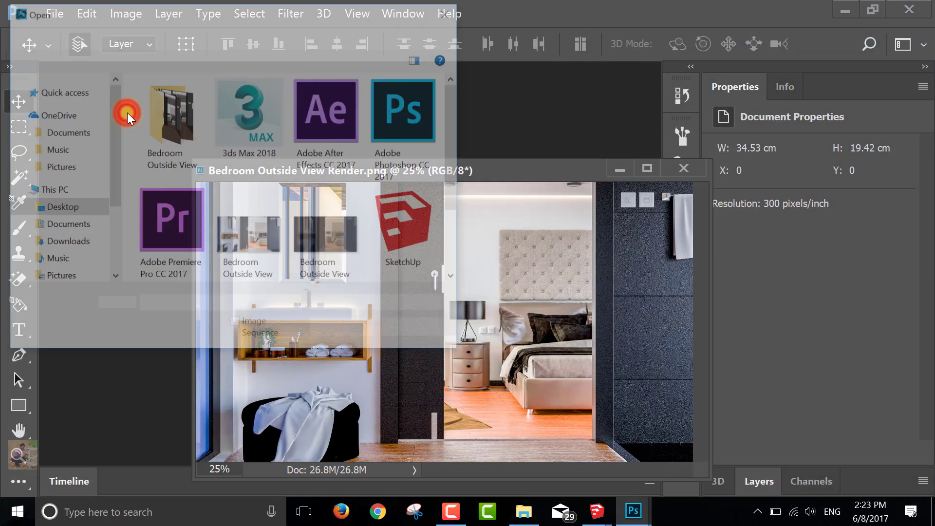
left_click(325, 229)
left_click(326, 329)
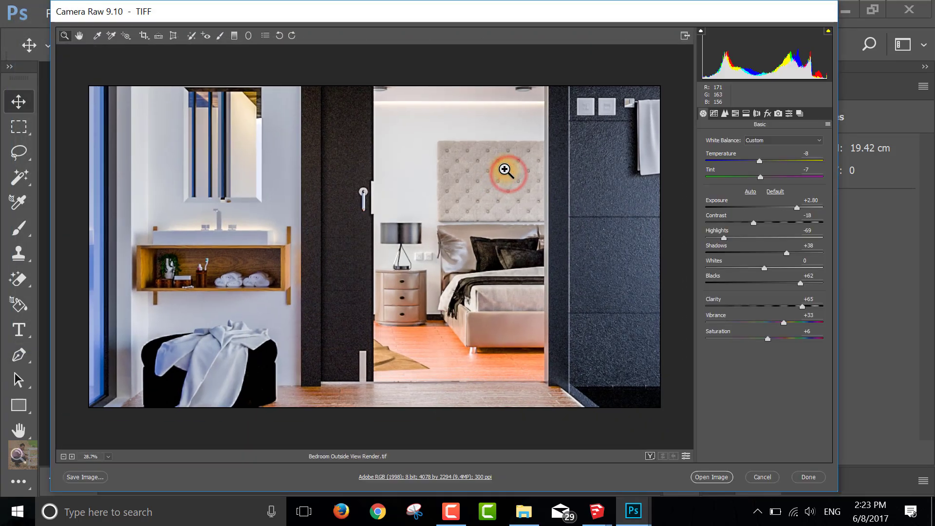
left_click(711, 477)
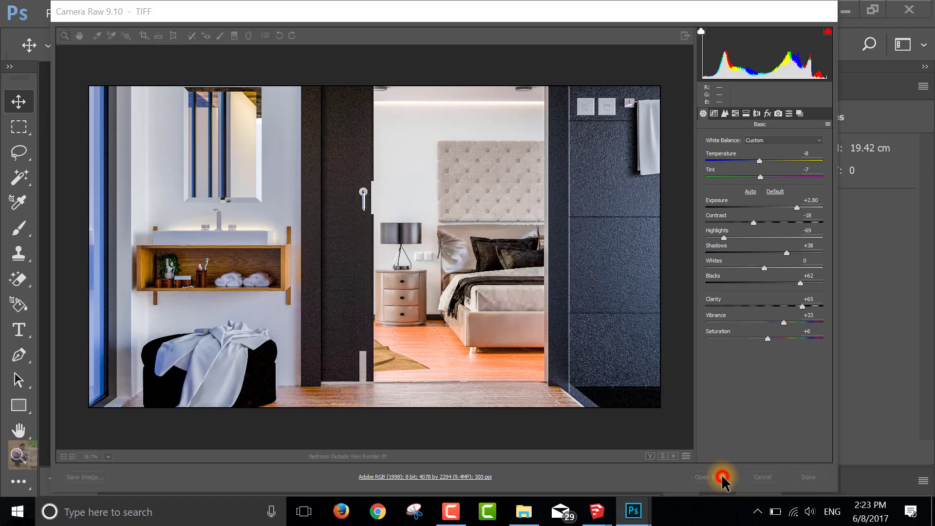
mouse_move(494, 166)
left_mouse_down()
mouse_move(361, 78)
mouse_move(350, 82)
mouse_move(389, 118)
mouse_move(376, 86)
left_mouse_up()
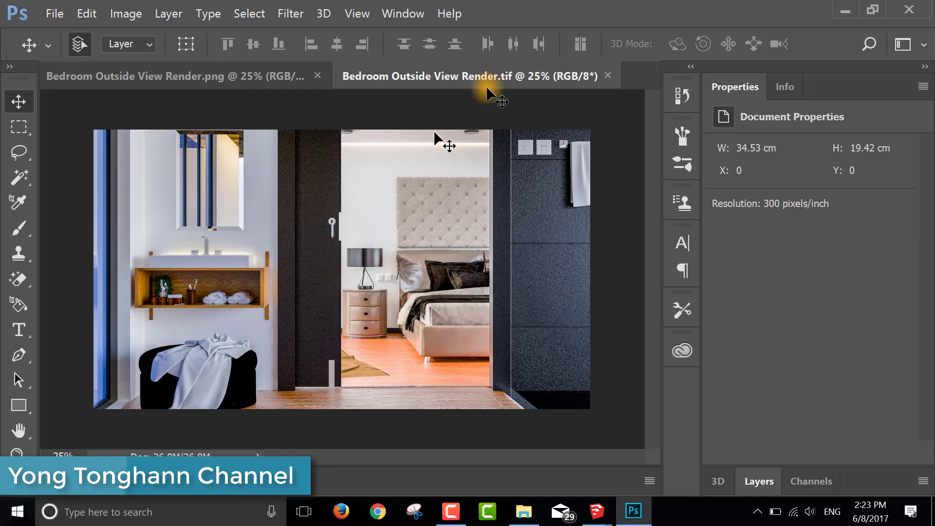
Close the TIFF without saving changes, quit Photoshop, and refresh the desktop
left_click(608, 75)
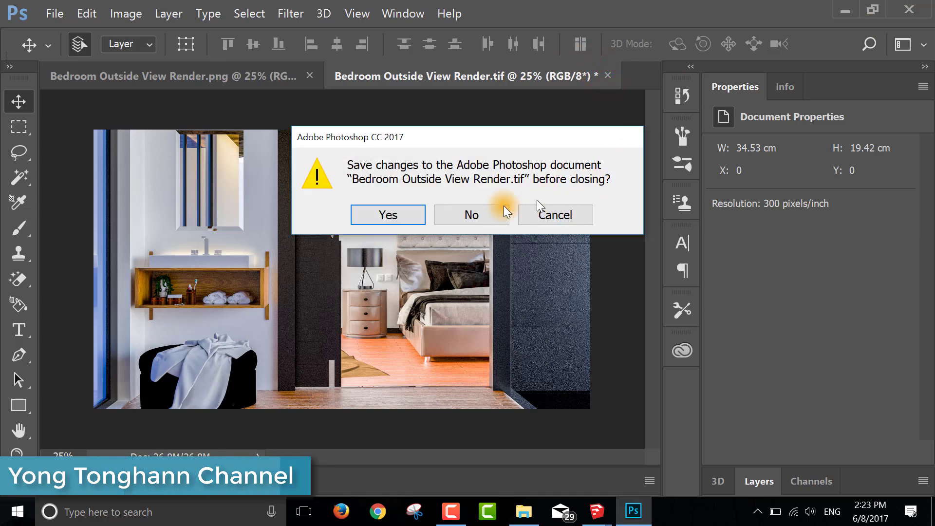
left_click(471, 211)
left_click(904, 14)
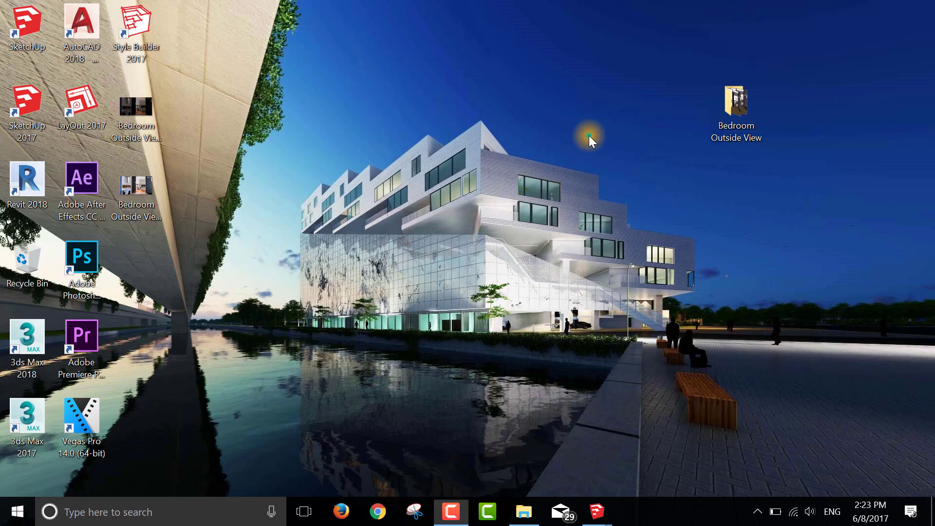
right_click(589, 135)
left_click(618, 195)
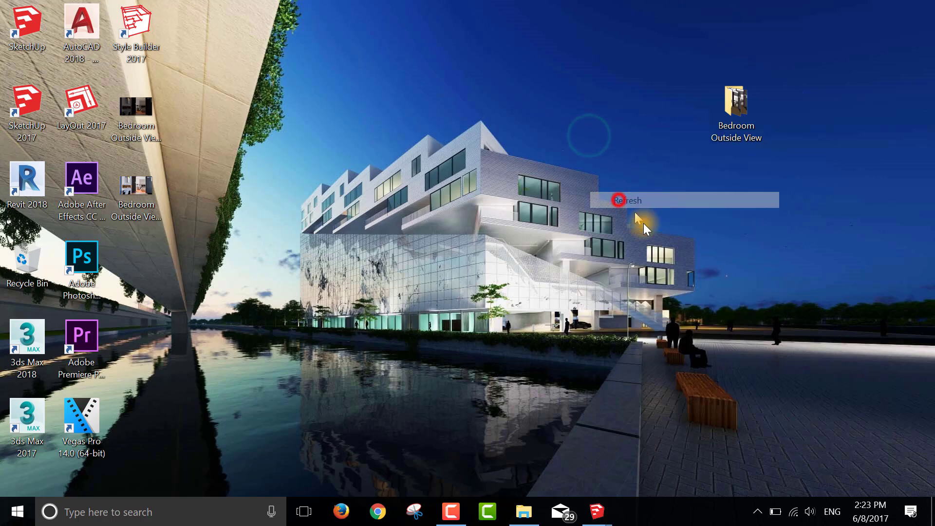